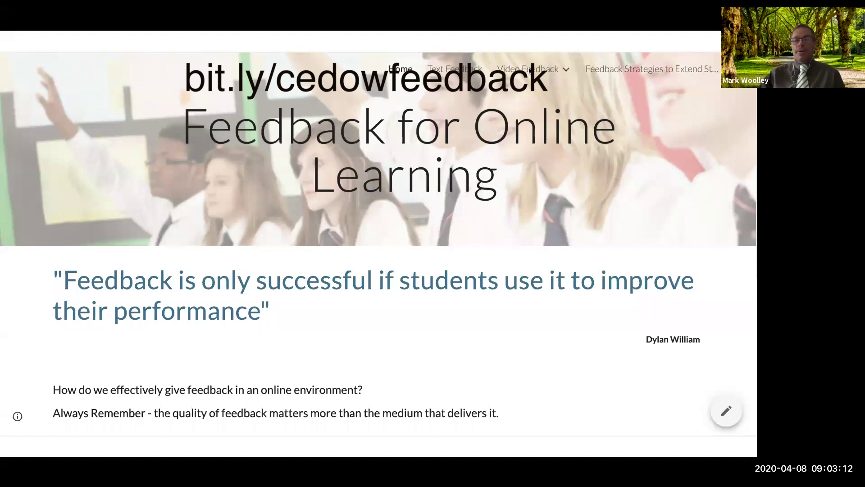
Step: Exit the feedback site's full-screen view and go to its Video Feedback page
{"action": "left_click", "coordinate": [364, 231]}
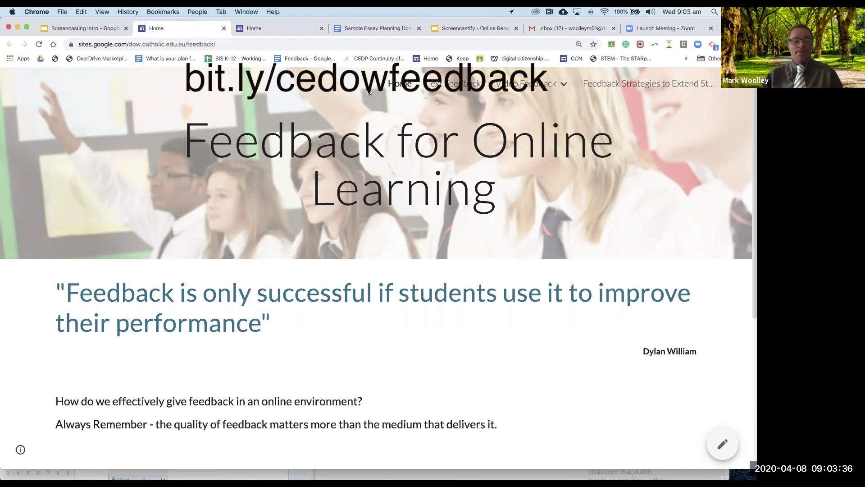
{"action": "mouse_move", "coordinate": [548, 87]}
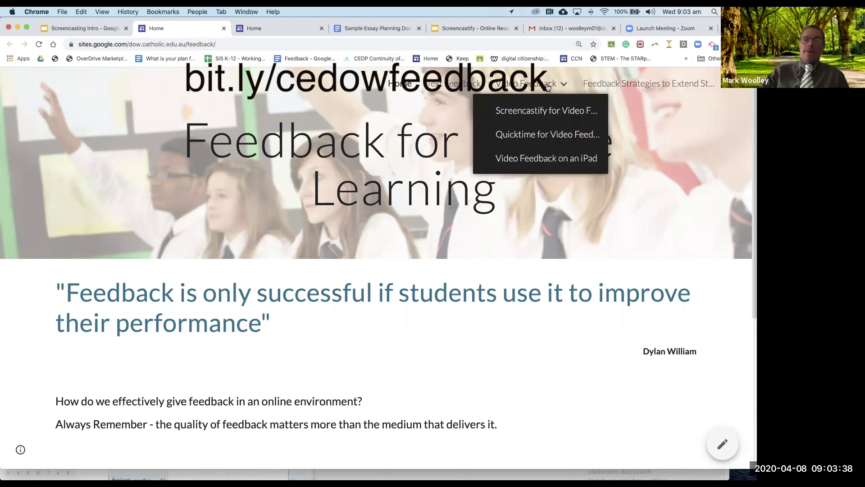
{"action": "left_click", "coordinate": [513, 86]}
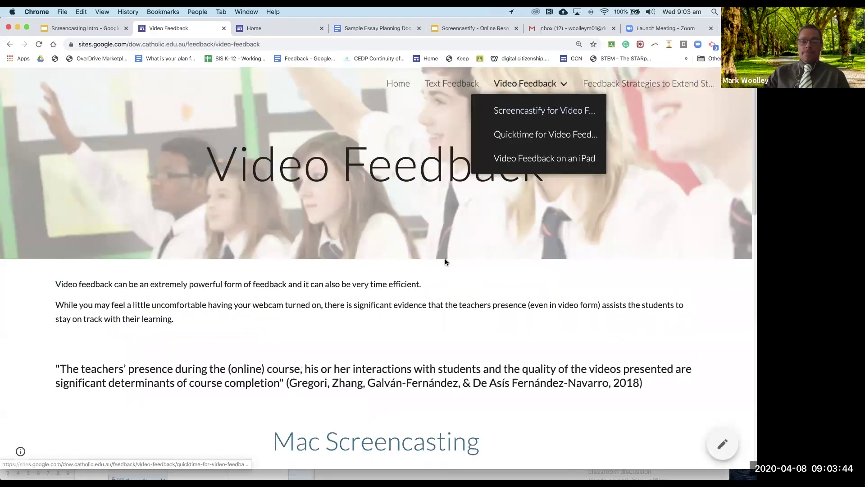
{"action": "scroll", "coordinate": [445, 262], "scroll_direction": "down", "scroll_amount": 3}
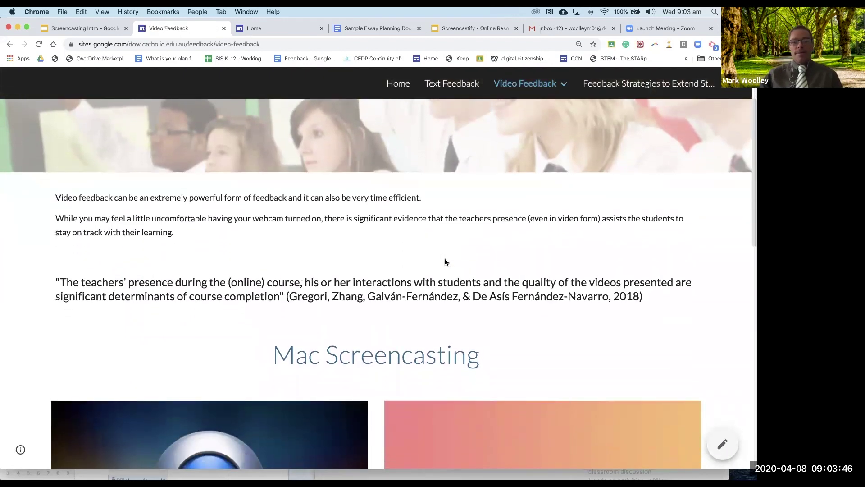
{"action": "scroll", "coordinate": [445, 262], "scroll_direction": "up", "scroll_amount": 3}
{"action": "scroll", "coordinate": [445, 262], "scroll_direction": "up", "scroll_amount": 2}
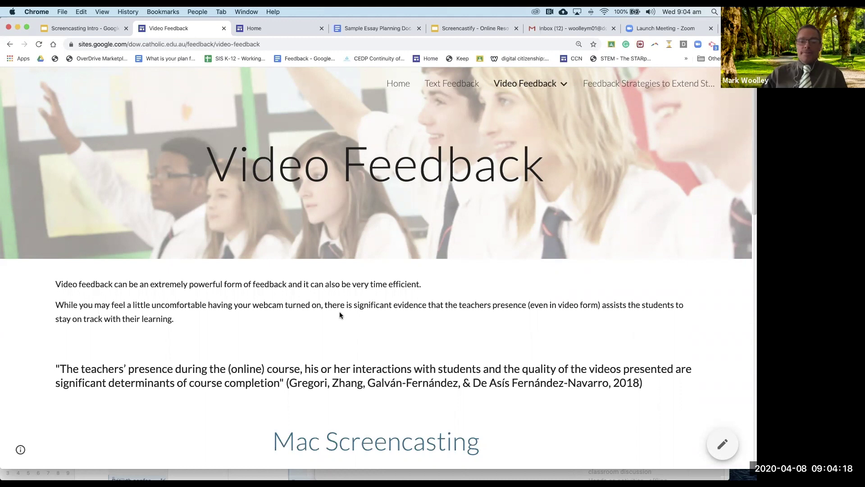
Step: Scroll down to the Mac Screencasting panels comparing Quicktime and Screencastify features
{"action": "scroll", "coordinate": [339, 312], "scroll_direction": "down", "scroll_amount": 5}
{"action": "scroll", "coordinate": [341, 315], "scroll_direction": "down", "scroll_amount": 3}
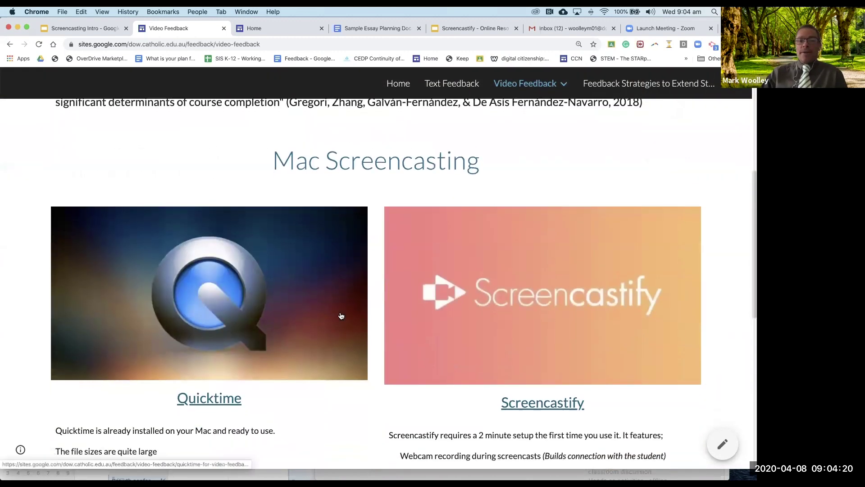
{"action": "scroll", "coordinate": [341, 315], "scroll_direction": "down", "scroll_amount": 1}
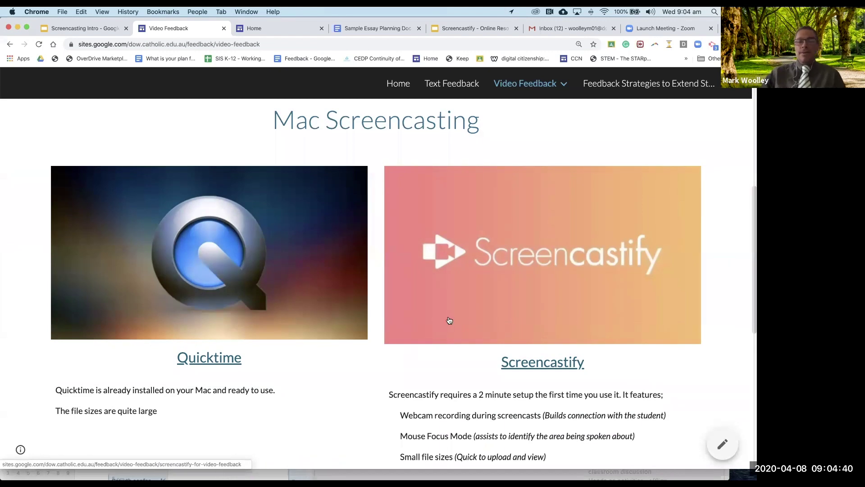
{"action": "scroll", "coordinate": [448, 319], "scroll_direction": "down", "scroll_amount": 2}
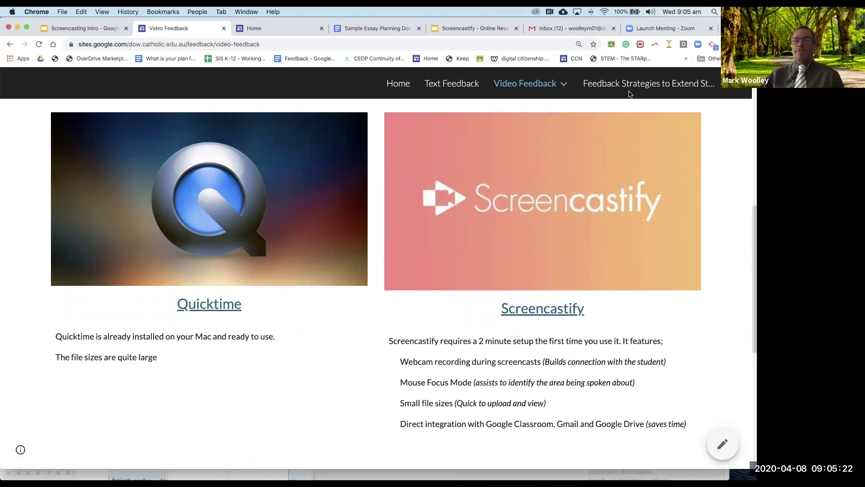
Step: Launch QuickTime Player by searching 'qui' in Spotlight
{"action": "left_click", "coordinate": [715, 12]}
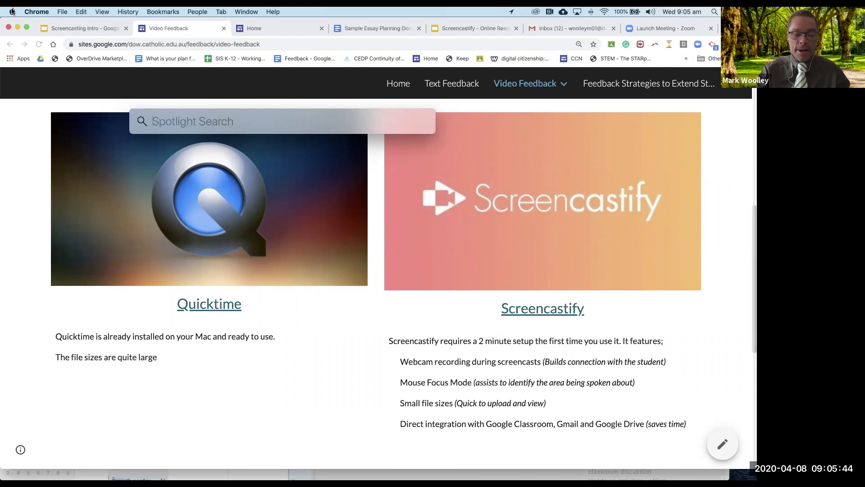
{"action": "type", "text": "quickTime Player"}
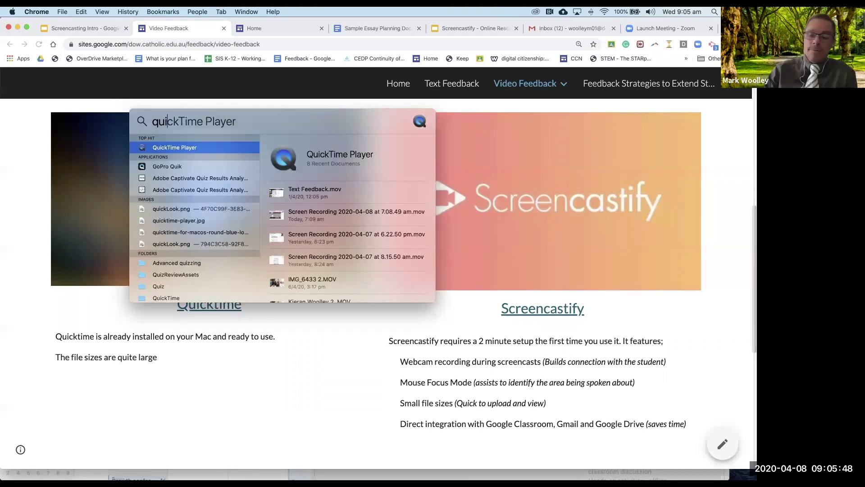
{"action": "key", "text": "Return"}
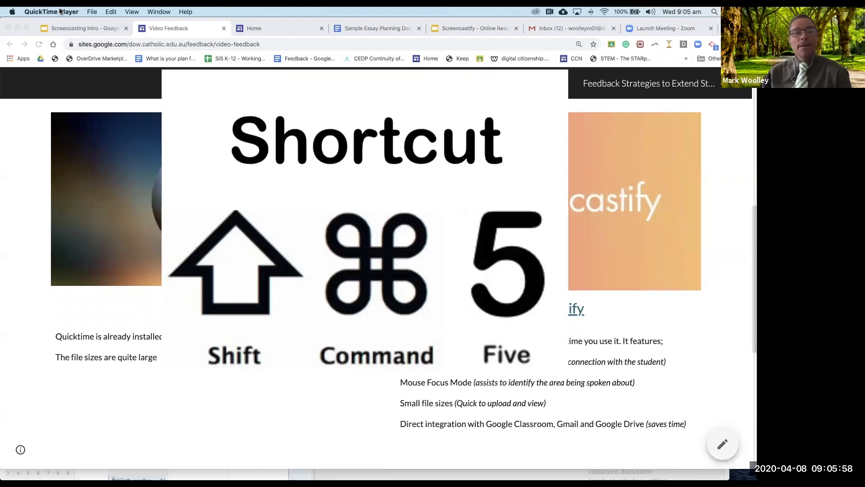
Step: Begin a new screen recording from QuickTime Player's File menu
{"action": "left_click", "coordinate": [93, 12]}
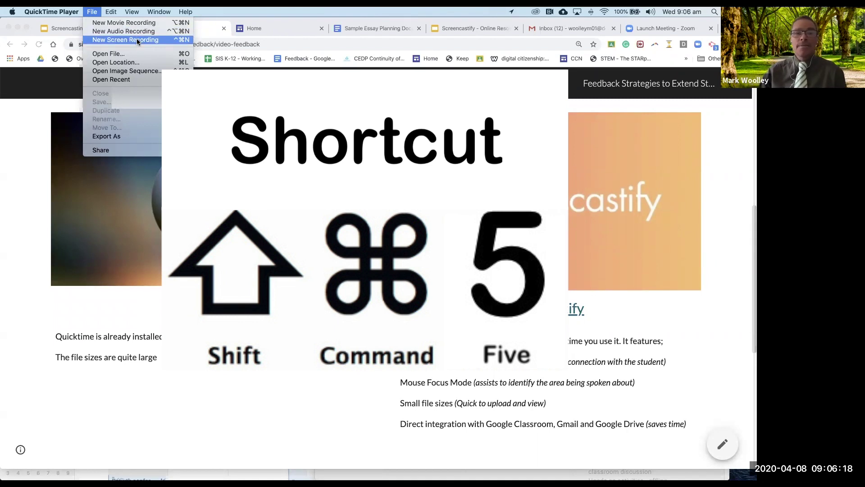
{"action": "left_click", "coordinate": [136, 39]}
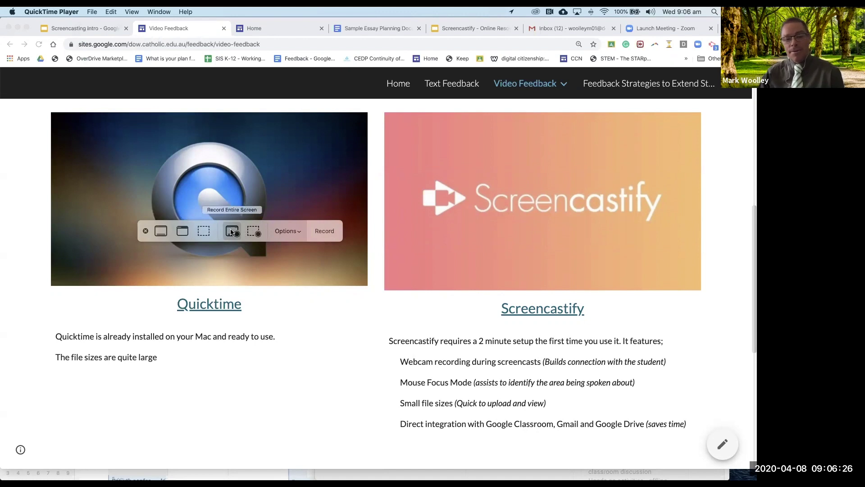
Step: Record a selected portion, shrunk to the upper-left Quicktime image area, and start recording
{"action": "left_click", "coordinate": [252, 231]}
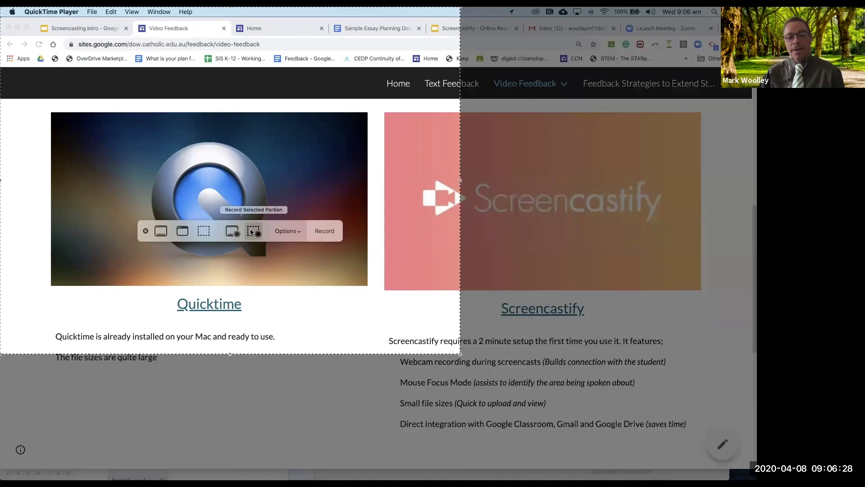
{"action": "left_click_drag", "start_coordinate": [457, 352], "coordinate": [376, 304]}
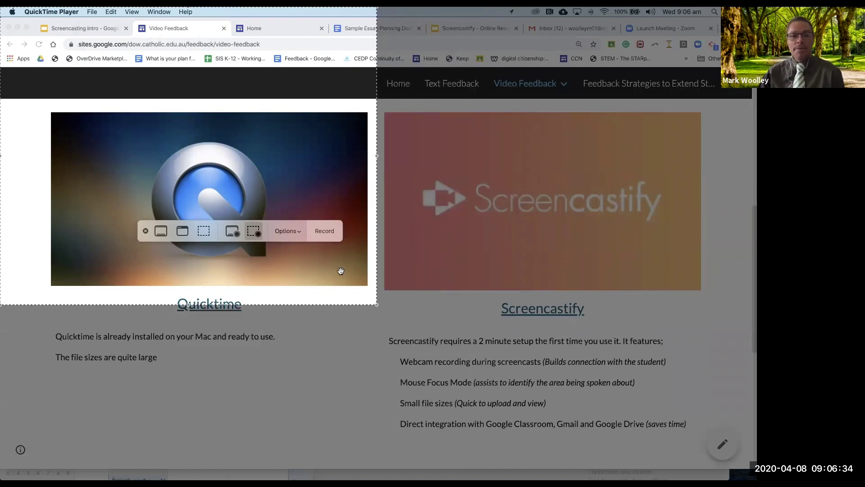
{"action": "left_click", "coordinate": [297, 232]}
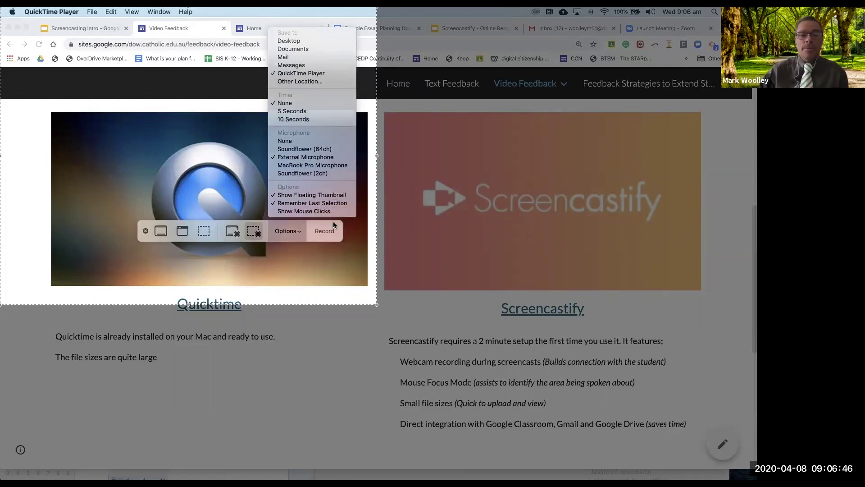
{"action": "left_click", "coordinate": [326, 230]}
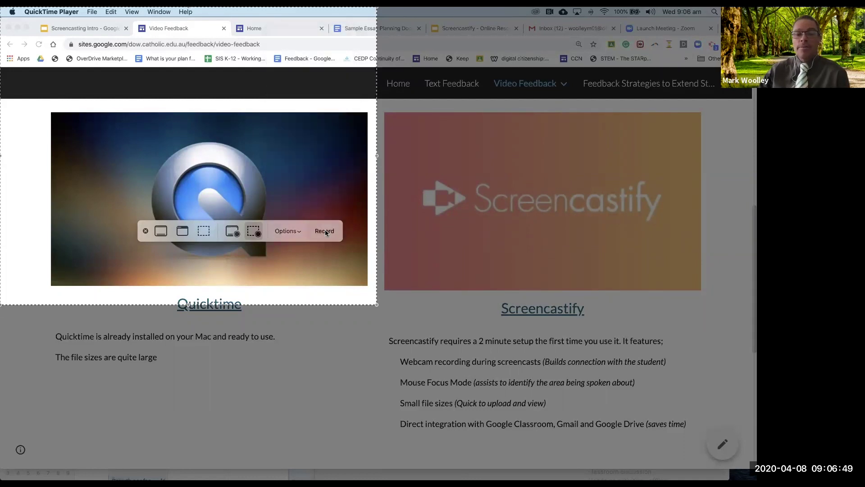
{"action": "left_click", "coordinate": [326, 230]}
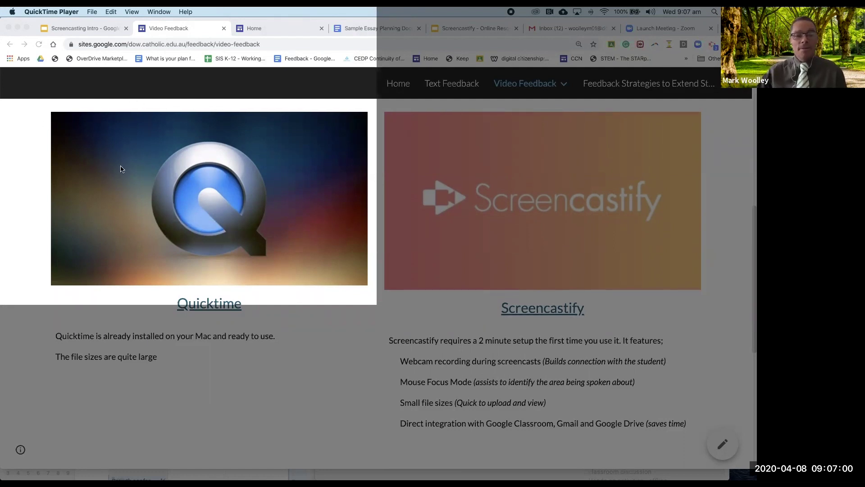
Step: Stop the recording and play back the resulting 17-second clip
{"action": "left_click", "coordinate": [172, 292]}
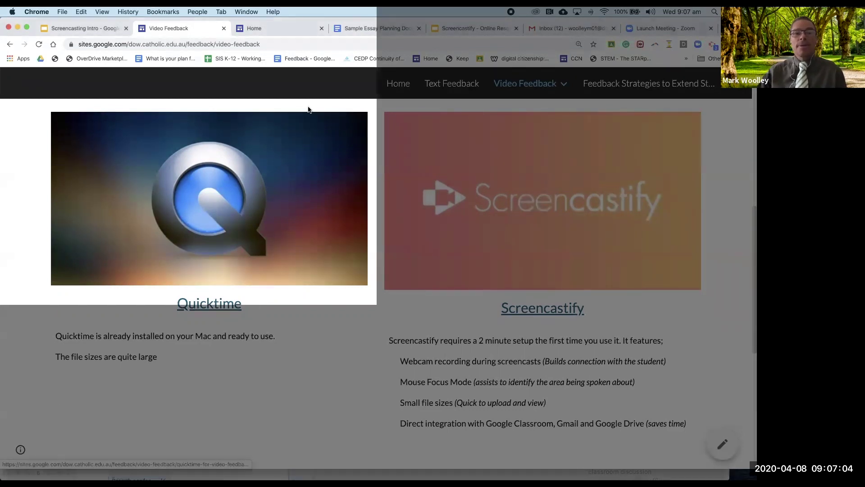
{"action": "left_click", "coordinate": [510, 12]}
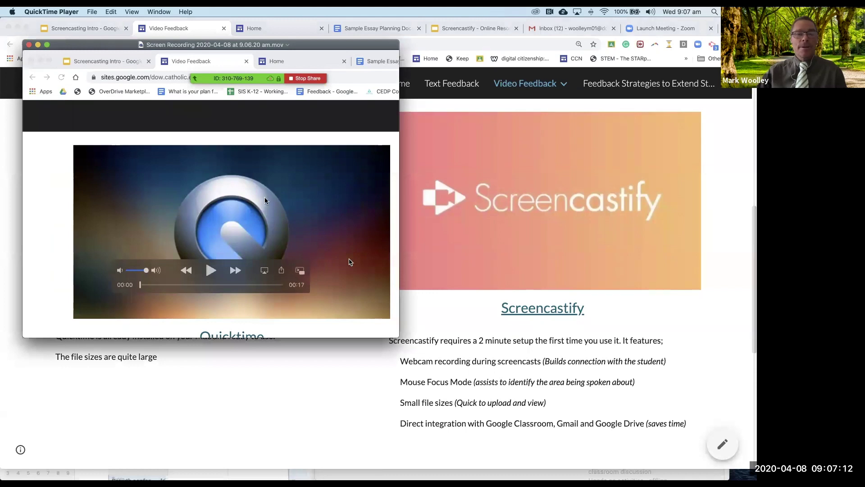
{"action": "left_click_drag", "start_coordinate": [134, 75], "coordinate": [181, 124]}
{"action": "left_click", "coordinate": [256, 320]}
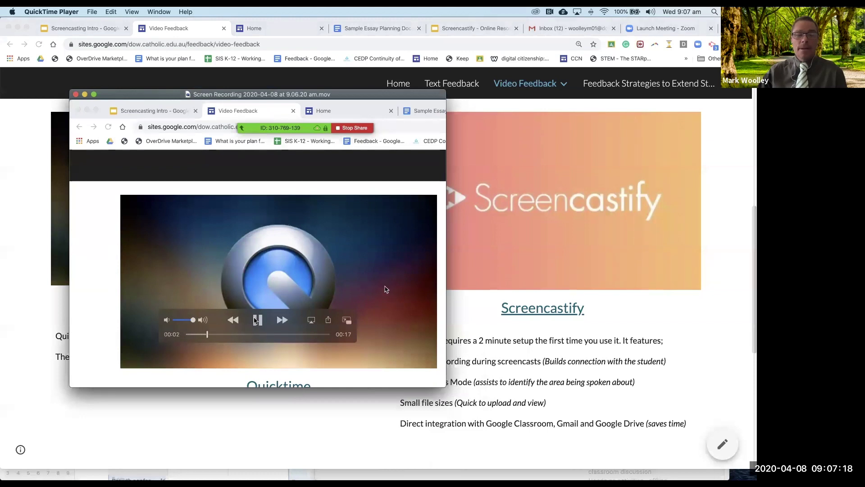
{"action": "left_click", "coordinate": [255, 320]}
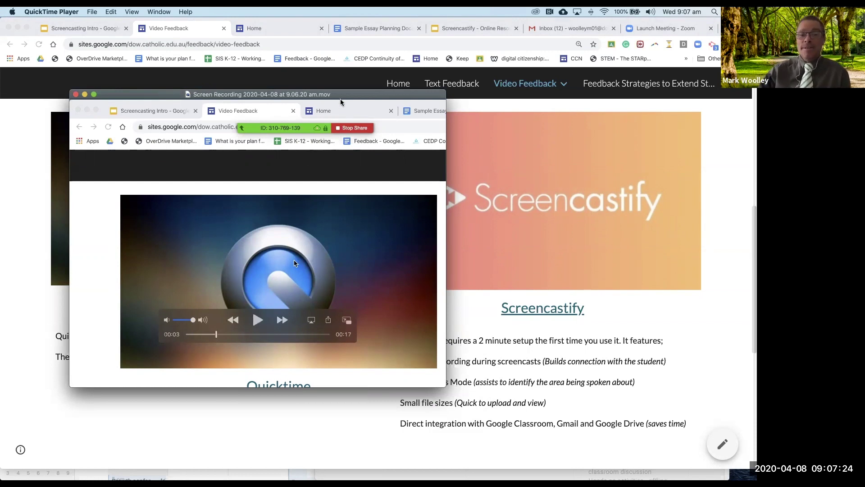
{"action": "left_click_drag", "start_coordinate": [334, 94], "coordinate": [303, 95]}
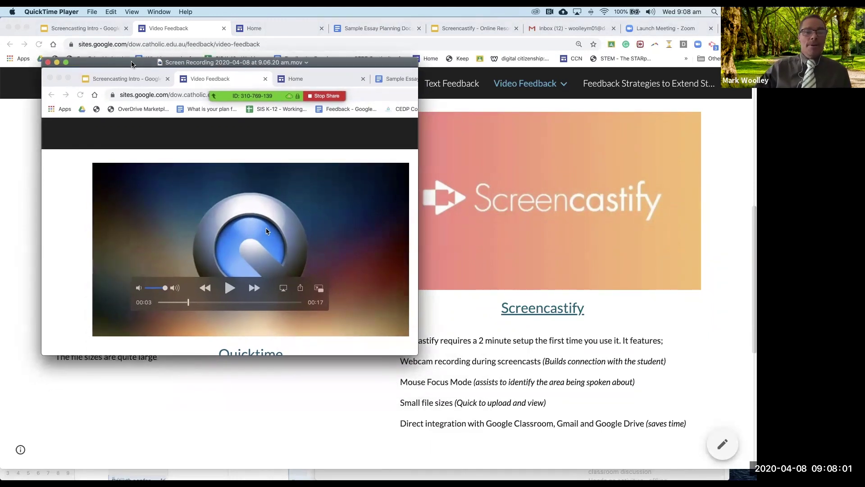
{"action": "left_click_drag", "start_coordinate": [131, 63], "coordinate": [121, 58]}
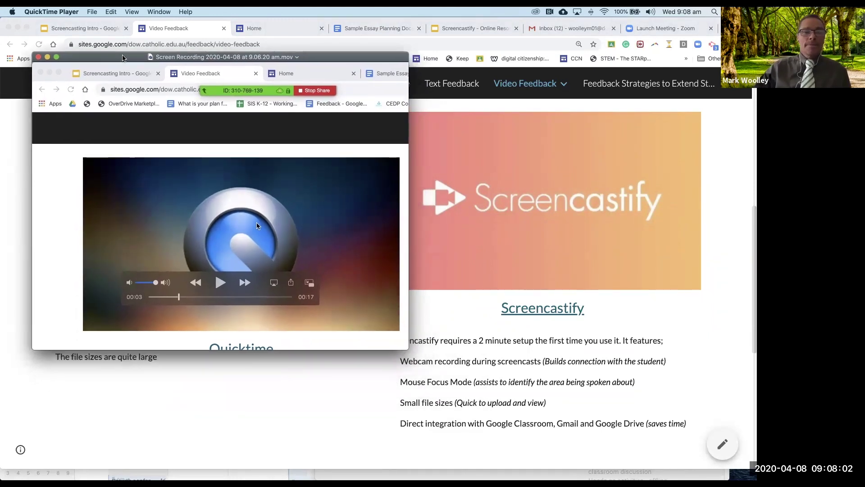
Step: Save the screen recording as 'Quicktime Demo.mov'
{"action": "left_click", "coordinate": [91, 12]}
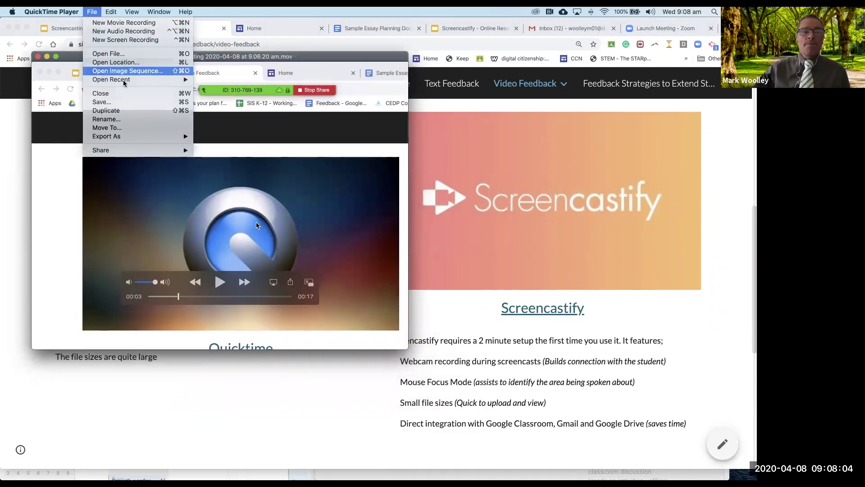
{"action": "mouse_move", "coordinate": [141, 137]}
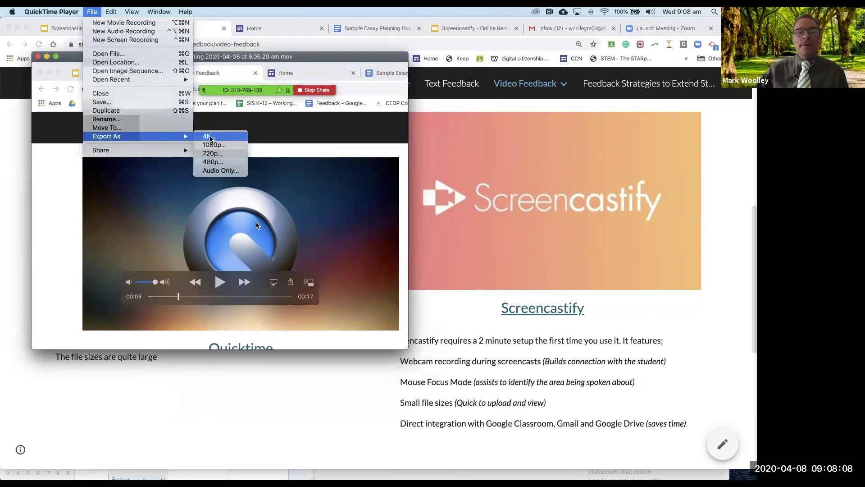
{"action": "left_click", "coordinate": [108, 102]}
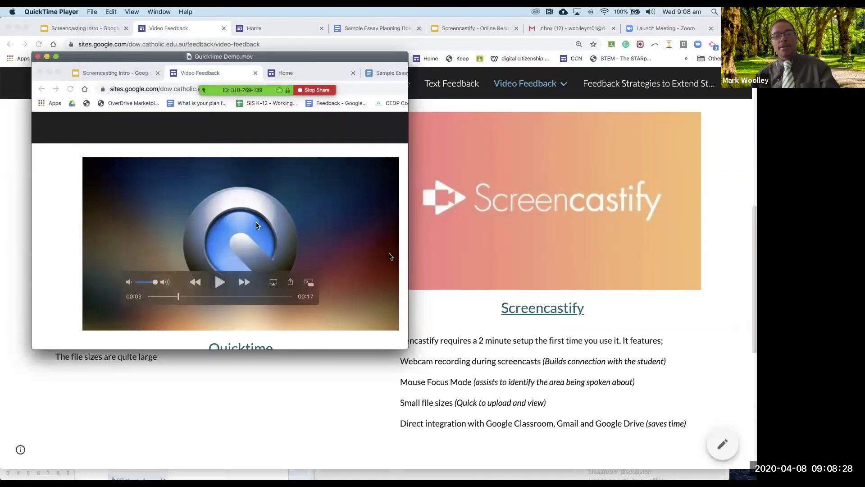
{"action": "key", "text": "super+Tab"}
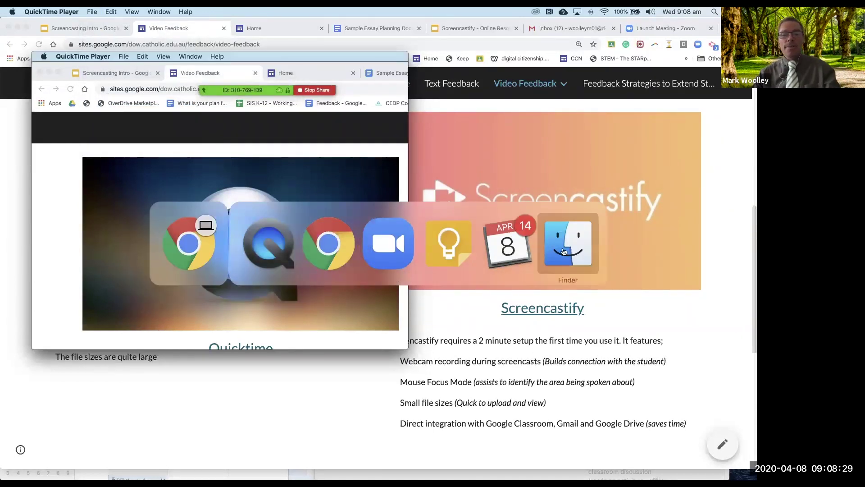
Step: In Finder's Desktop folder, select Quicktime Demo.mov and check its 8.6 MB size
{"action": "left_click", "coordinate": [565, 251]}
{"action": "key", "text": "super+n"}
{"action": "left_click_drag", "start_coordinate": [245, 98], "coordinate": [123, 103]}
{"action": "left_click", "coordinate": [120, 177]}
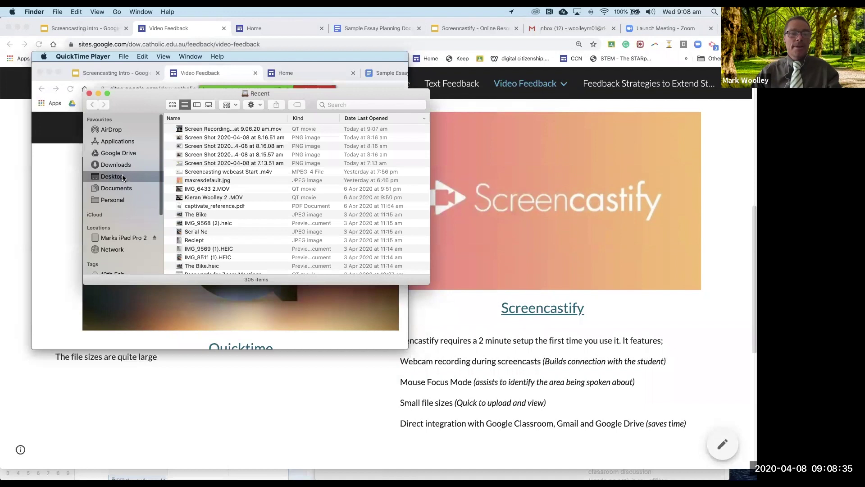
{"action": "scroll", "coordinate": [209, 132], "scroll_direction": "down", "scroll_amount": 5}
{"action": "scroll", "coordinate": [209, 132], "scroll_direction": "up", "scroll_amount": 10}
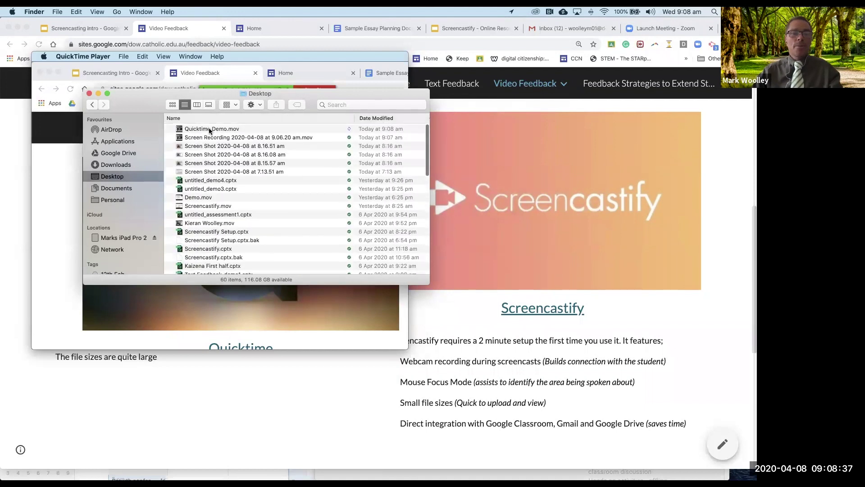
{"action": "left_click", "coordinate": [209, 129]}
{"action": "scroll", "coordinate": [212, 132], "scroll_direction": "right", "scroll_amount": 5}
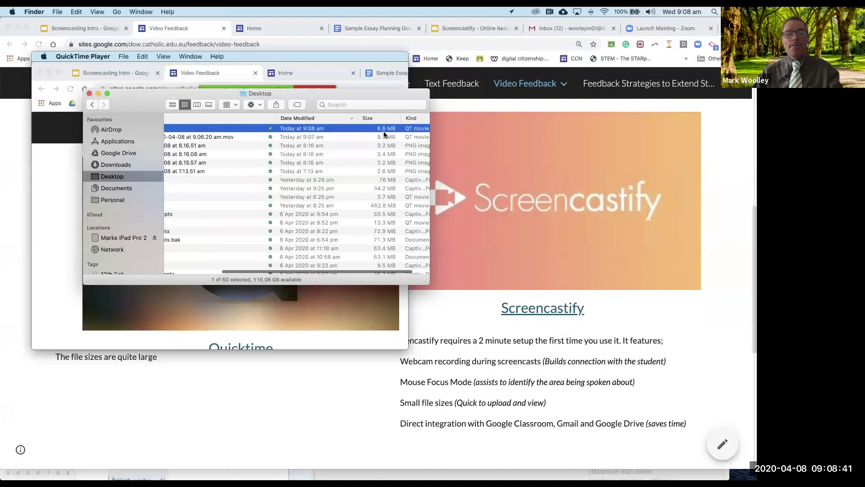
{"action": "scroll", "coordinate": [383, 131], "scroll_direction": "left", "scroll_amount": 2}
{"action": "scroll", "coordinate": [383, 131], "scroll_direction": "left", "scroll_amount": 5}
{"action": "left_click_drag", "start_coordinate": [175, 98], "coordinate": [395, 138]}
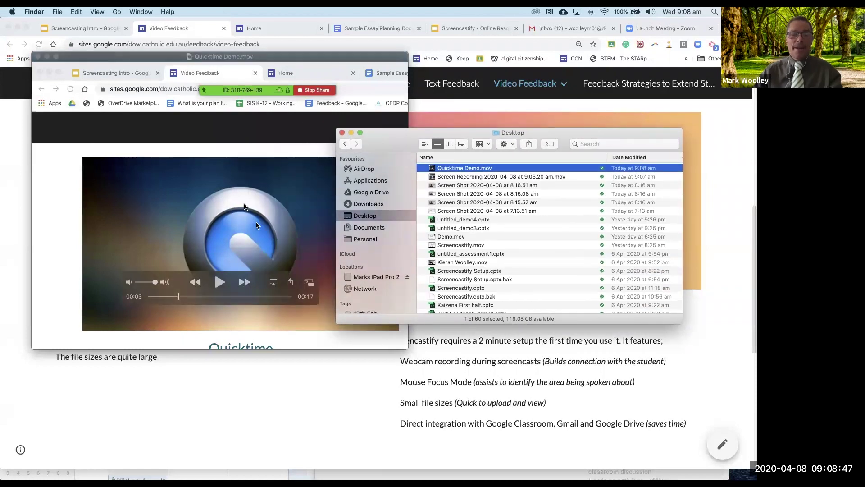
Step: Rewind the Quicktime Demo movie to its start and bring QuickTime Player forward
{"action": "key", "text": "Home"}
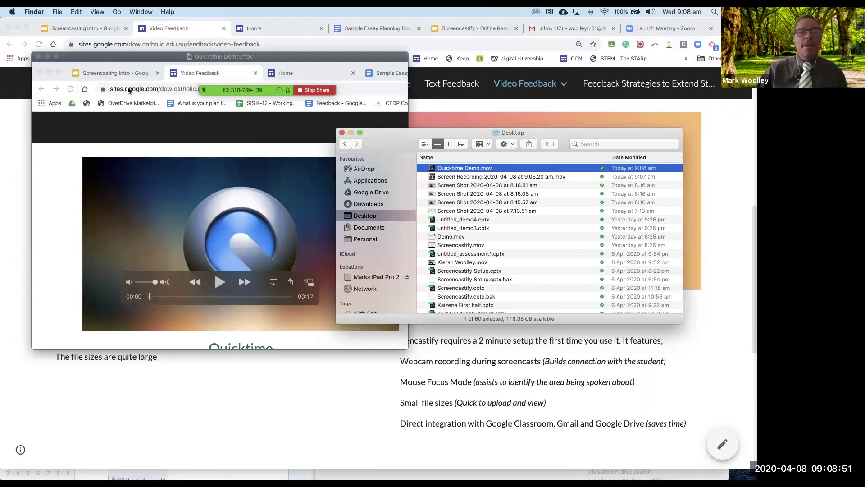
{"action": "left_click", "coordinate": [105, 57]}
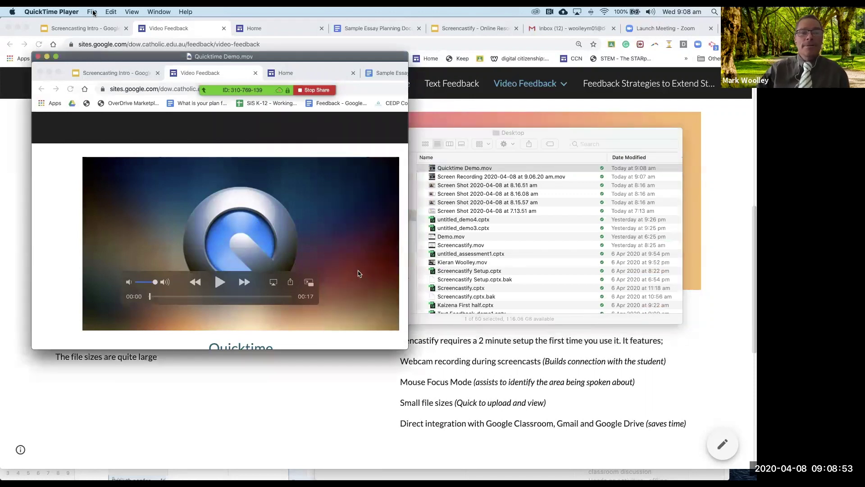
{"action": "left_click", "coordinate": [93, 12]}
{"action": "mouse_move", "coordinate": [129, 80]}
{"action": "mouse_move", "coordinate": [132, 138]}
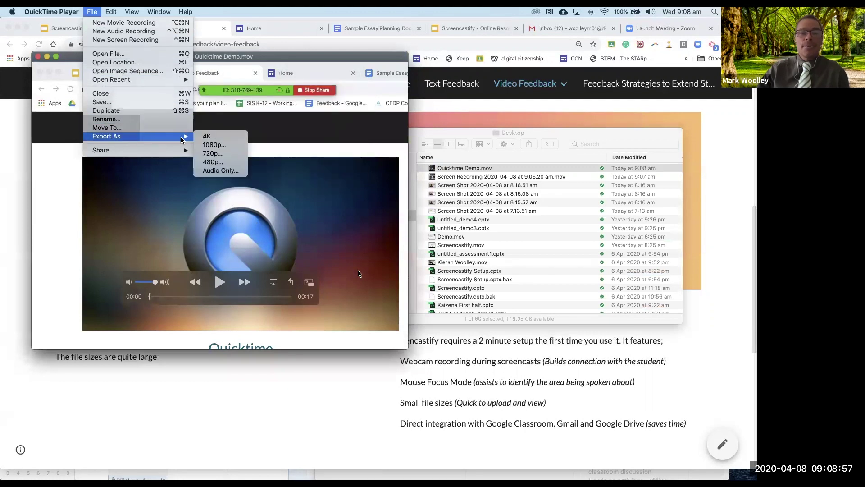
Step: Export the movie at 480p as 'Quicktime Demo 480.mov' on the Desktop
{"action": "left_click", "coordinate": [210, 164]}
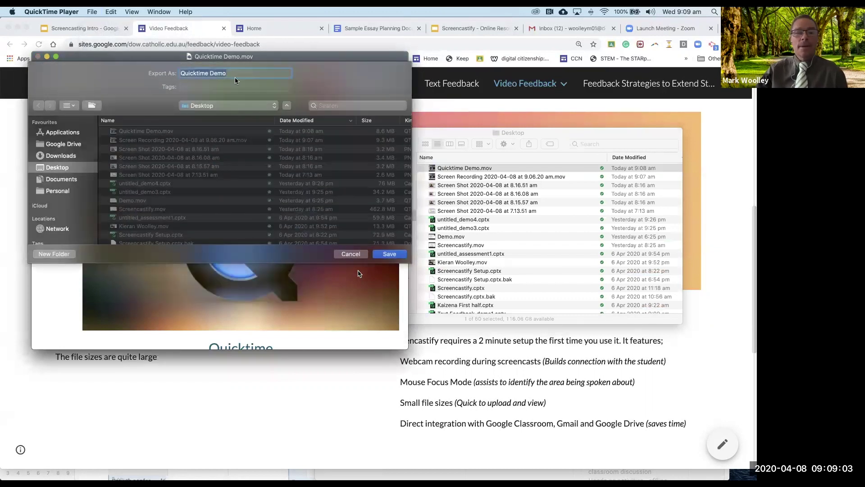
{"action": "key", "text": "Right"}
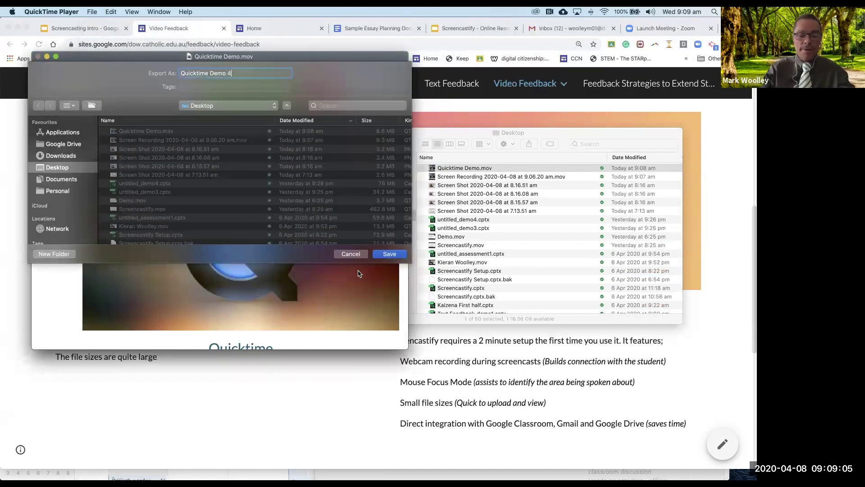
{"action": "type", "text": "480"}
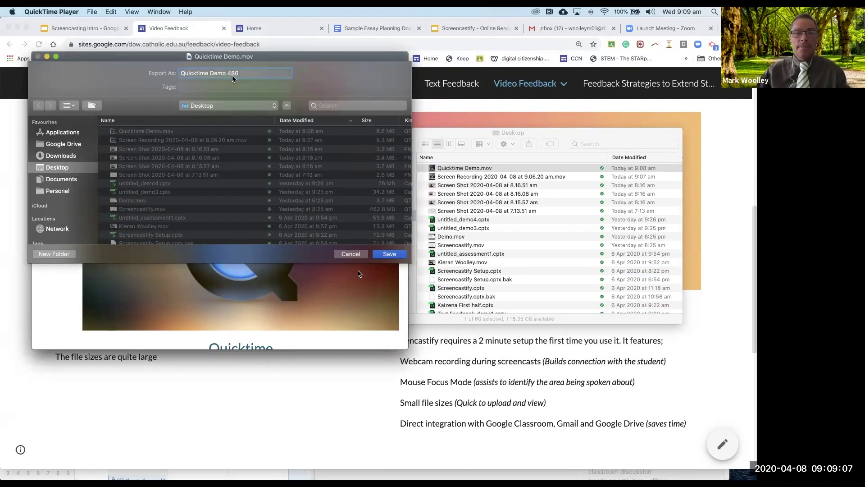
{"action": "left_click", "coordinate": [389, 253]}
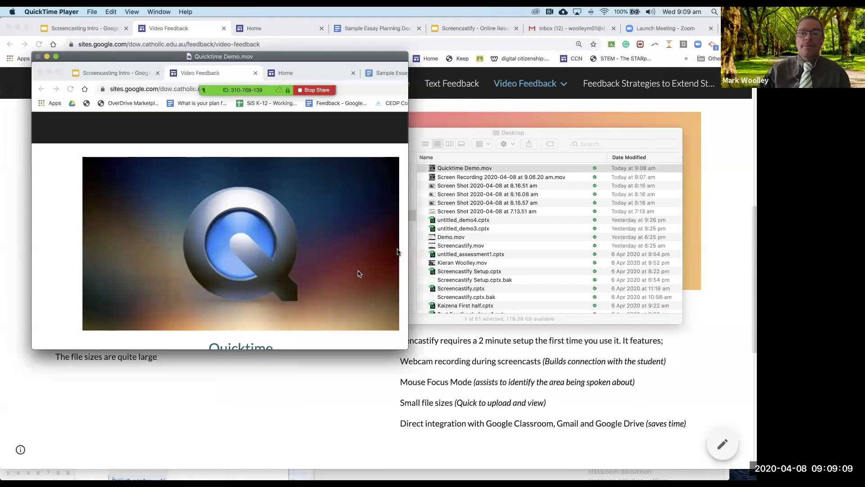
{"action": "left_click_drag", "start_coordinate": [467, 132], "coordinate": [293, 107]}
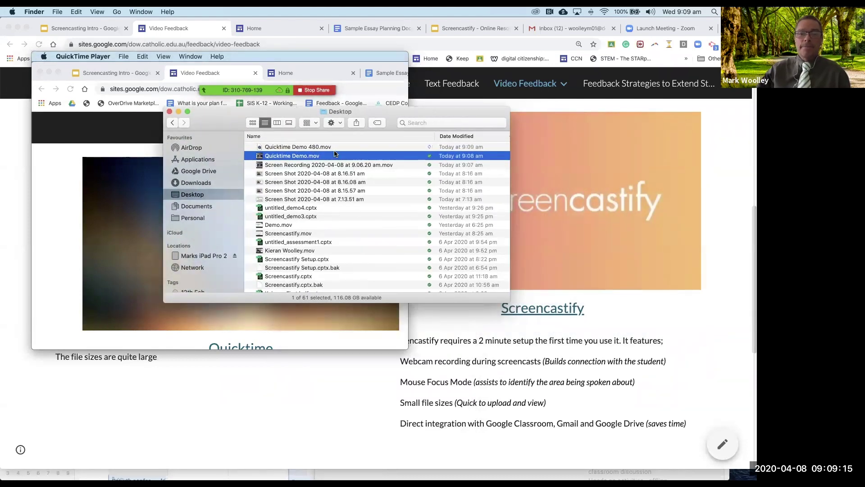
Step: Open Quicktime Demo 480.mov and play it in an enlarged window
{"action": "double_click", "coordinate": [311, 149]}
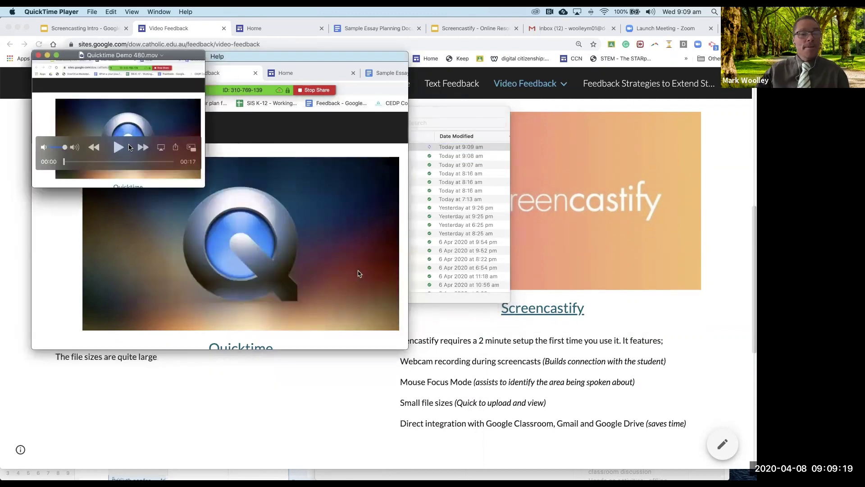
{"action": "left_click", "coordinate": [117, 147]}
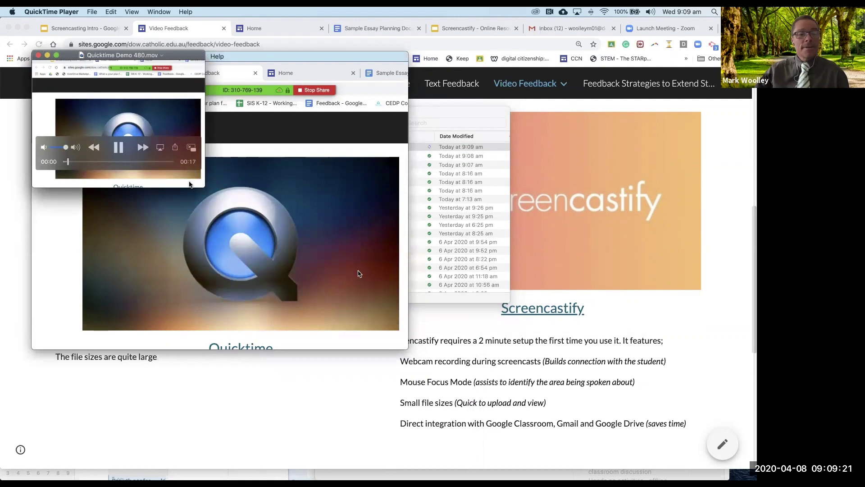
{"action": "left_click", "coordinate": [118, 147]}
{"action": "left_click_drag", "start_coordinate": [204, 187], "coordinate": [387, 313]}
{"action": "key", "text": "space"}
Step: Compare the 480p file's size with the 8.6 MB original in Finder's Size column
{"action": "left_click", "coordinate": [495, 168]}
{"action": "scroll", "coordinate": [485, 163], "scroll_direction": "right", "scroll_amount": 5}
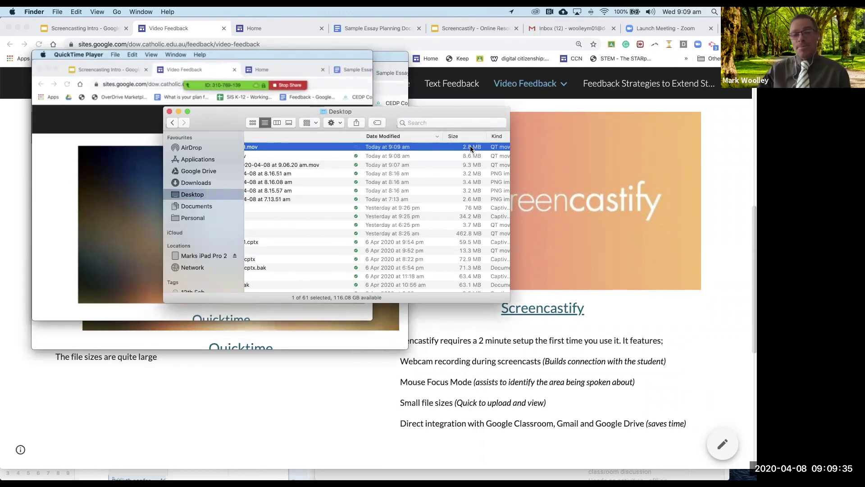
{"action": "scroll", "coordinate": [469, 146], "scroll_direction": "left", "scroll_amount": 5}
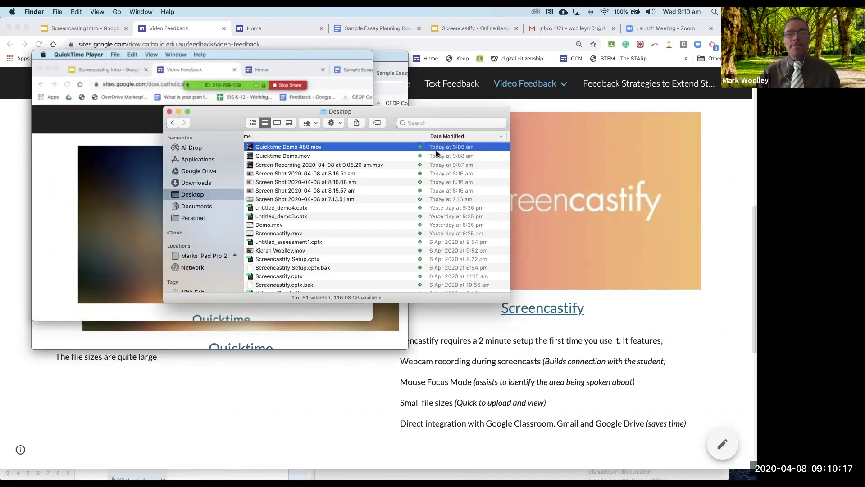
Step: Close the Desktop file list and quit QuickTime Player, revealing the Video Feedback page
{"action": "scroll", "coordinate": [436, 154], "scroll_direction": "down", "scroll_amount": 5}
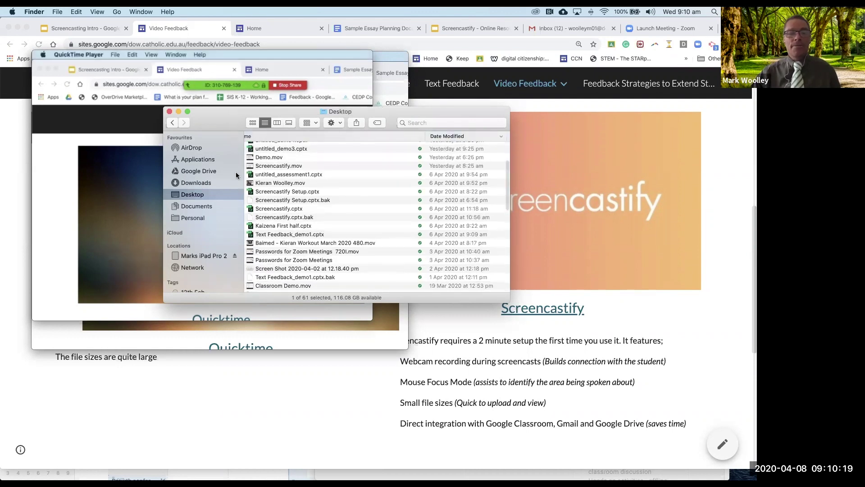
{"action": "left_click", "coordinate": [169, 111]}
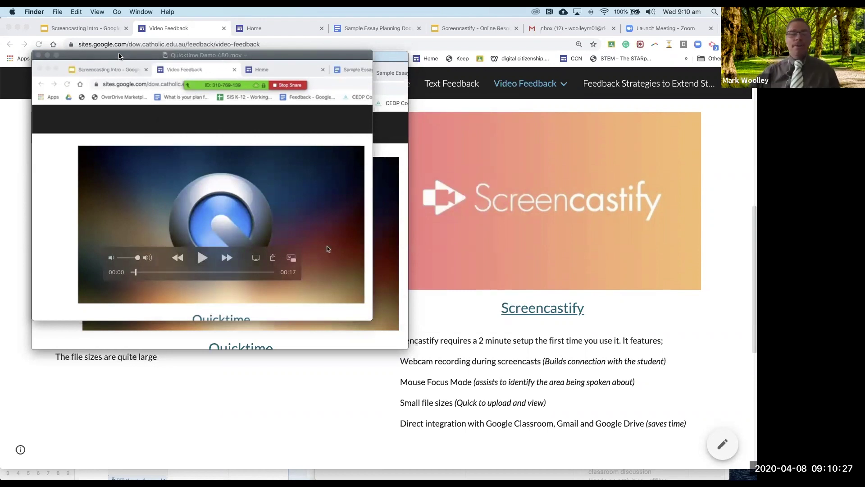
{"action": "left_click", "coordinate": [98, 54]}
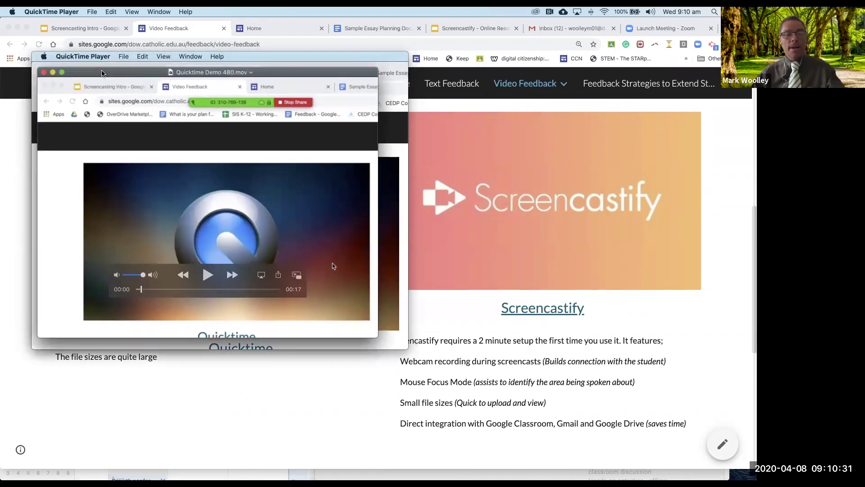
{"action": "key", "text": "super+q"}
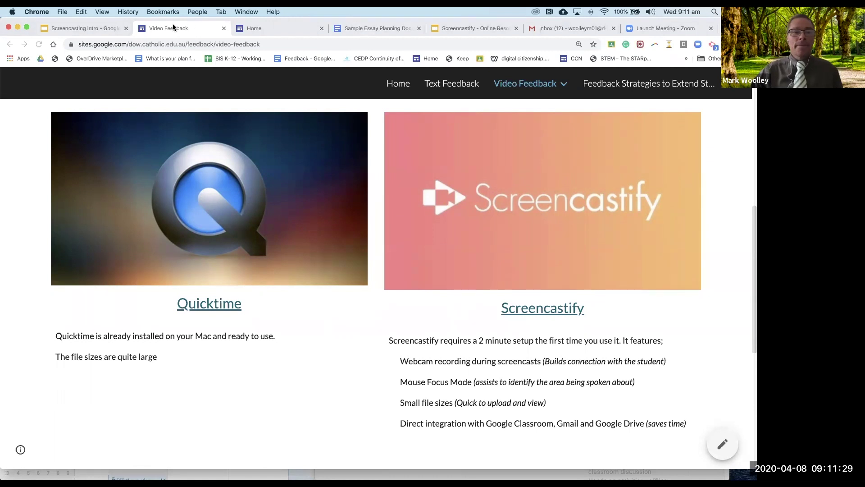
Step: Switch from the site's Home tab to the Sample Essay Planning Document tab
{"action": "left_click", "coordinate": [295, 27]}
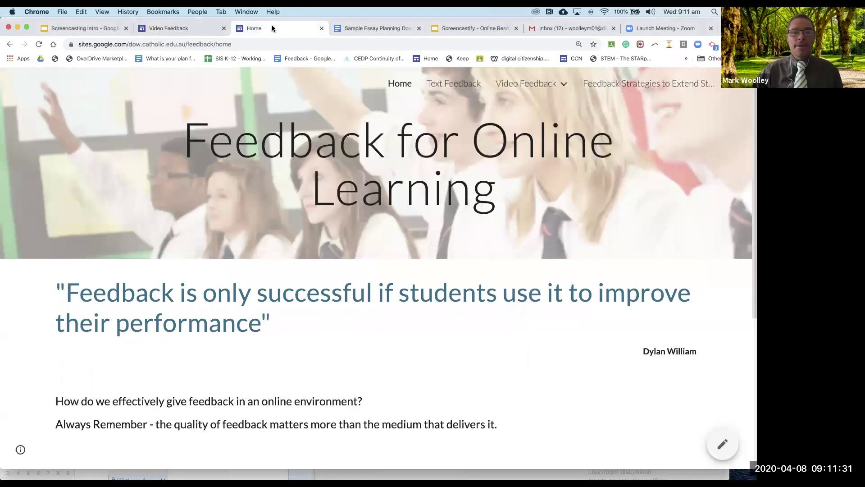
{"action": "left_click", "coordinate": [379, 28]}
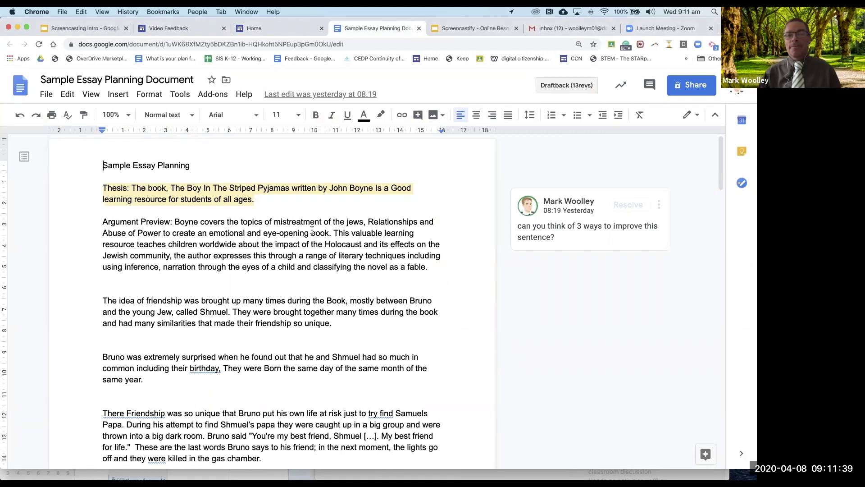
Step: In the Screencastify popup, choose Browser Tab as the recording source after trying Desktop and Webcam Only
{"action": "left_click", "coordinate": [711, 45]}
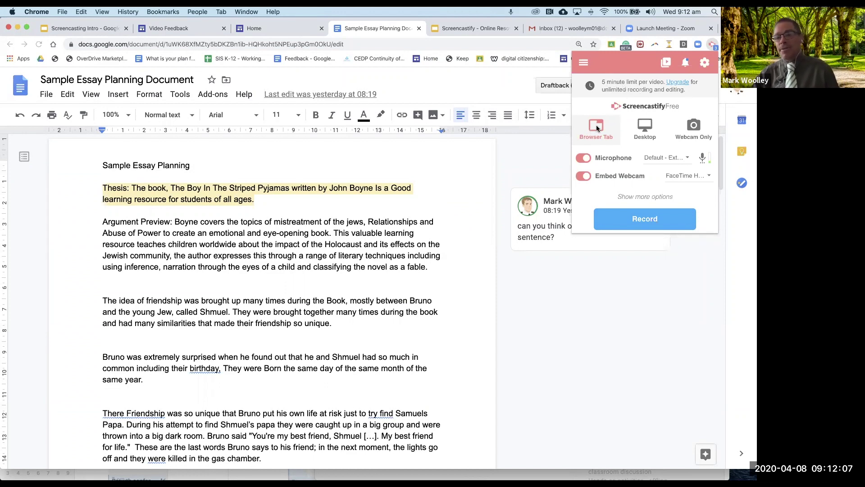
{"action": "left_click", "coordinate": [645, 125]}
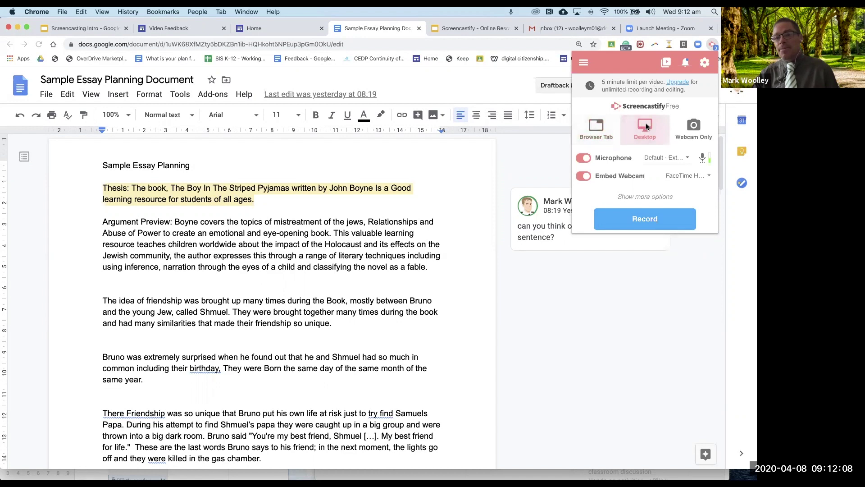
{"action": "left_click", "coordinate": [689, 128]}
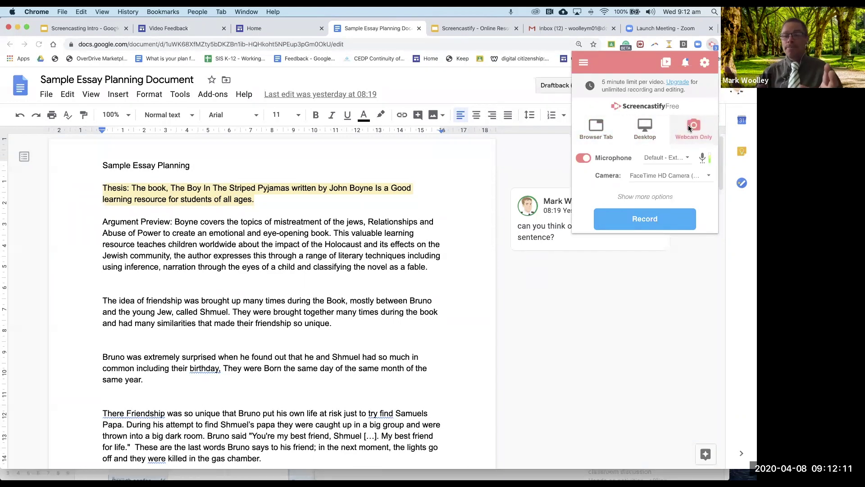
{"action": "left_click", "coordinate": [640, 123]}
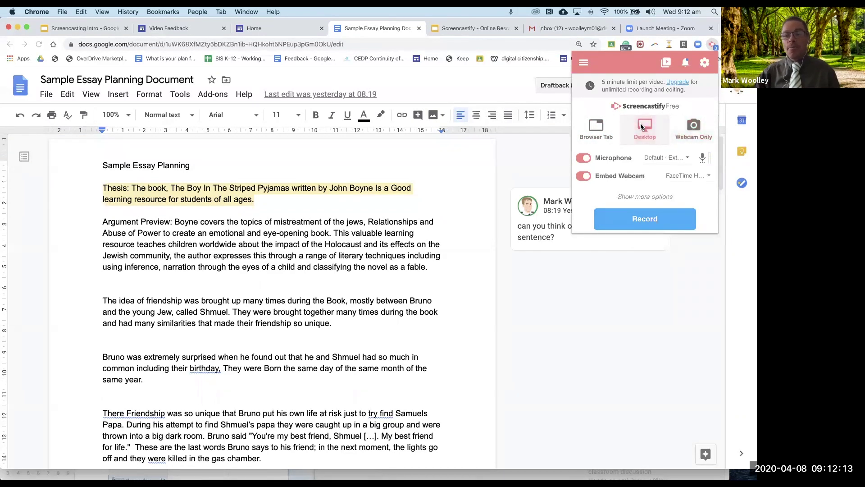
{"action": "left_click", "coordinate": [600, 128]}
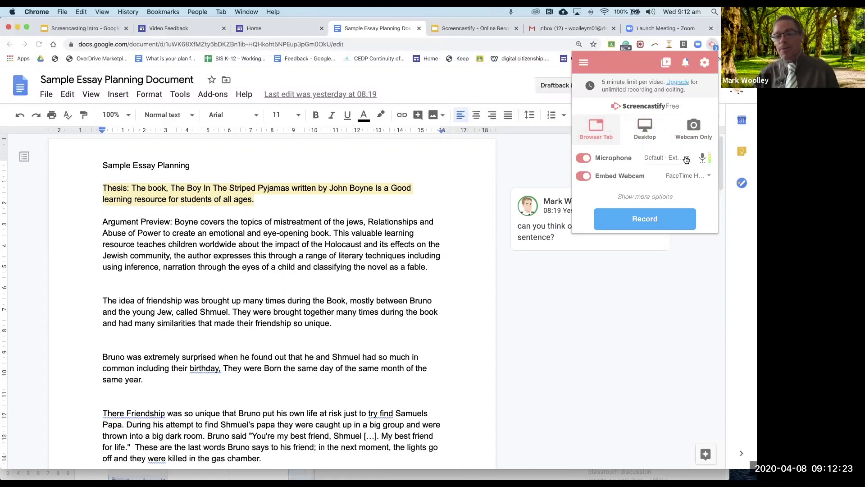
Step: Keep the default external microphone and check the extra recording options before hiding them
{"action": "left_click", "coordinate": [686, 159]}
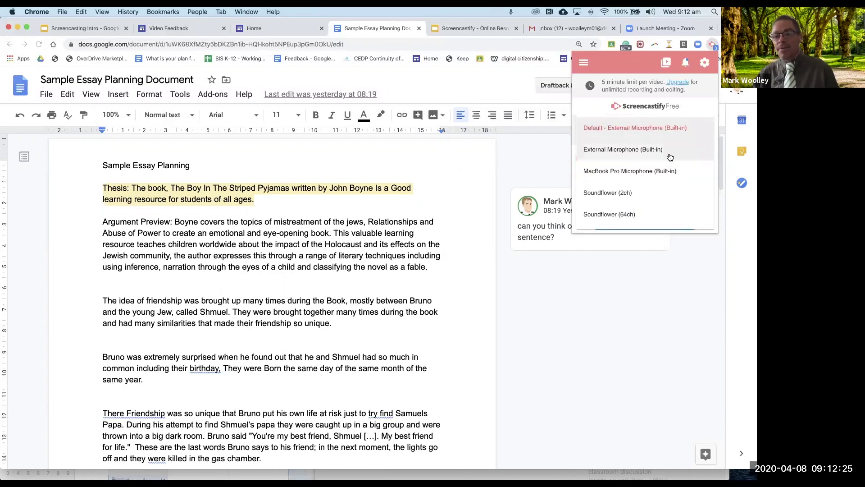
{"action": "left_click", "coordinate": [651, 129]}
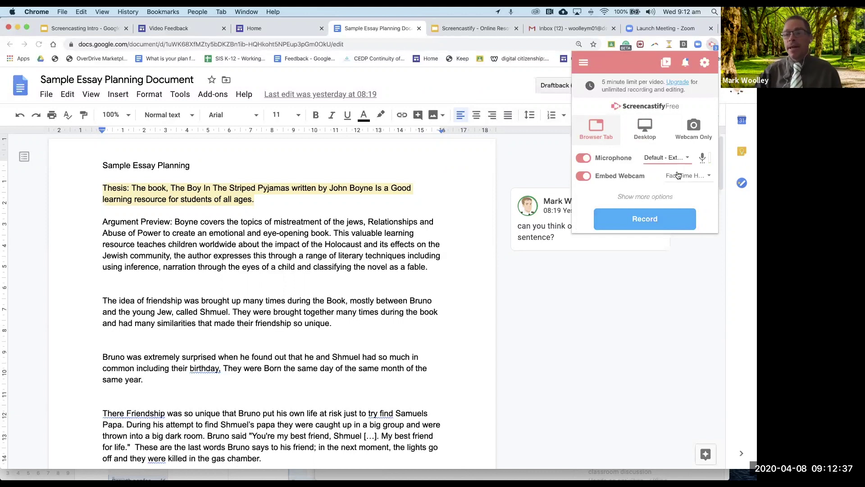
{"action": "left_click", "coordinate": [656, 197]}
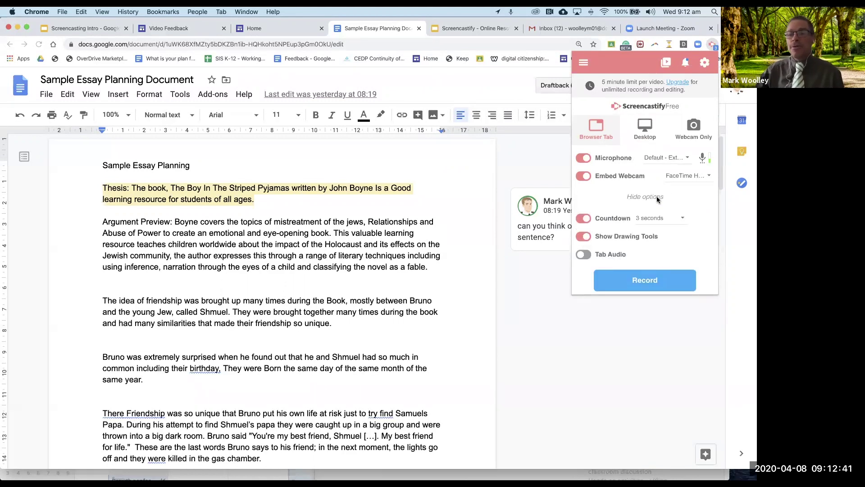
{"action": "left_click", "coordinate": [656, 196]}
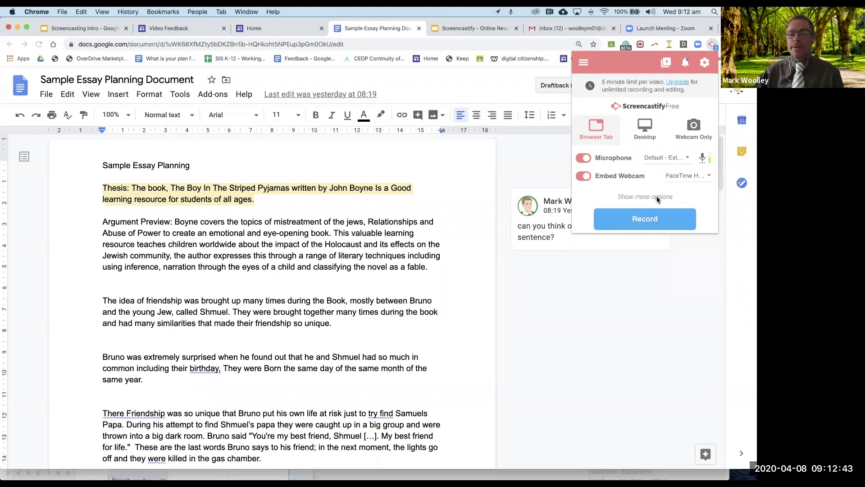
Step: Start recording the Sample Essay Planning Document tab and show the cursor-effect choices
{"action": "left_click", "coordinate": [639, 221]}
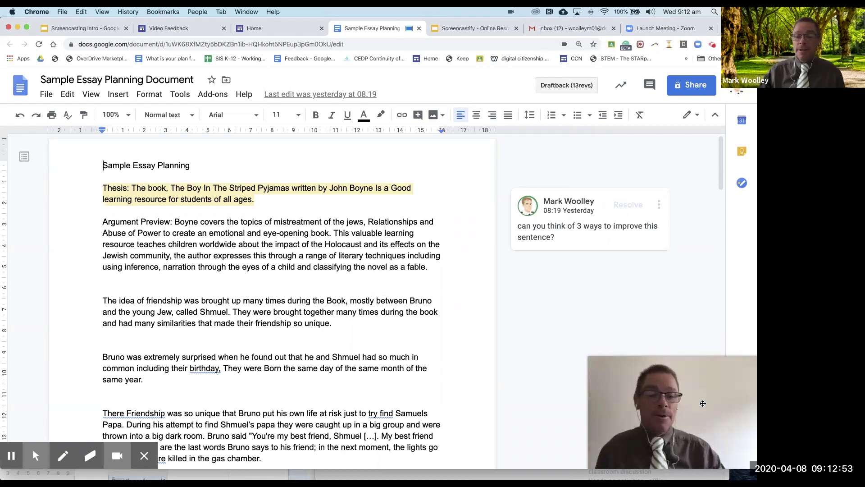
{"action": "mouse_move", "coordinate": [642, 409]}
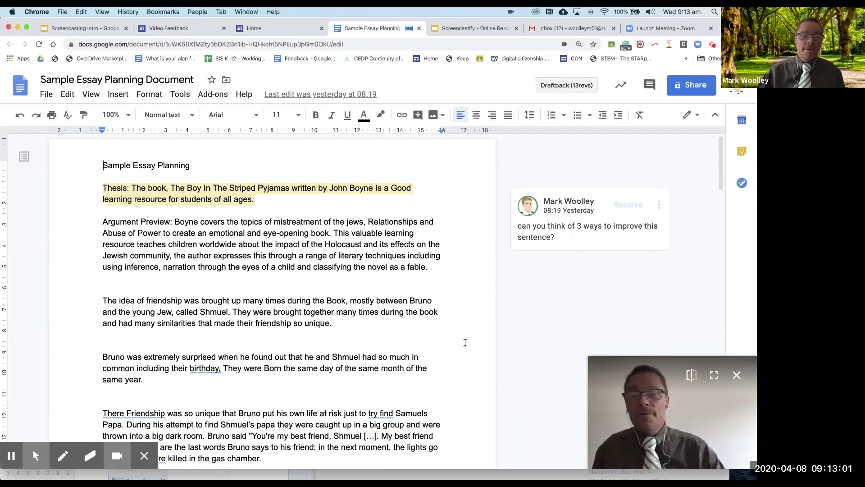
{"action": "left_click", "coordinate": [36, 454]}
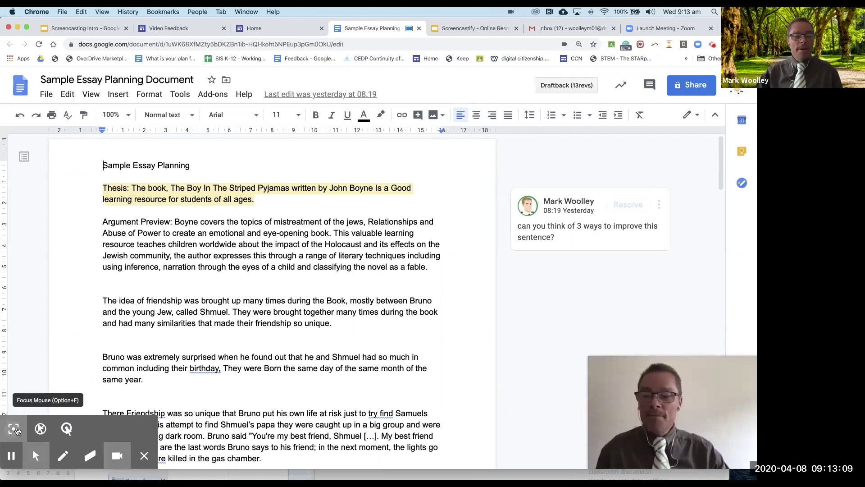
Step: Turn on the Focus Mouse spotlight and select the Argument Preview paragraph's opening words through 'children'
{"action": "left_click", "coordinate": [16, 431]}
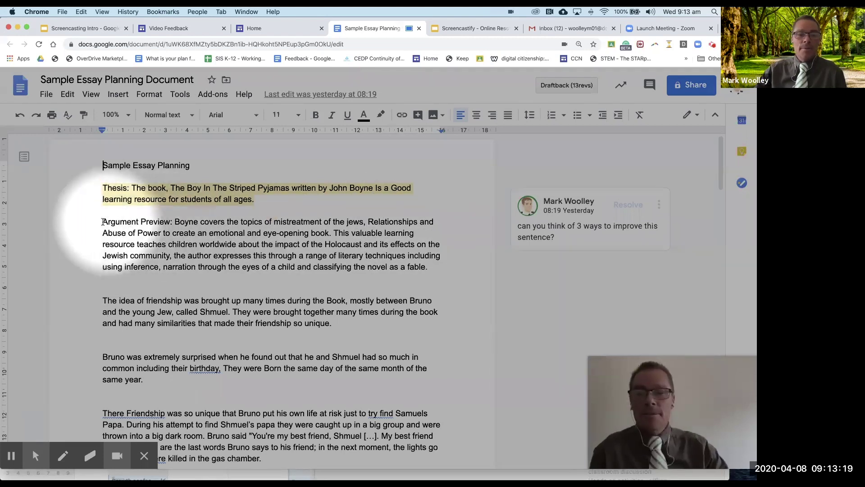
{"action": "left_click", "coordinate": [175, 242], "text": "shift"}
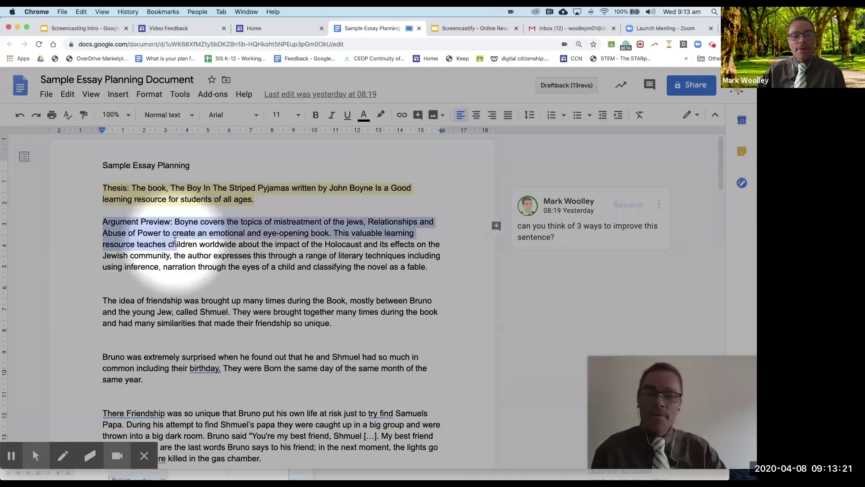
{"action": "left_click_drag", "start_coordinate": [180, 242], "coordinate": [188, 239]}
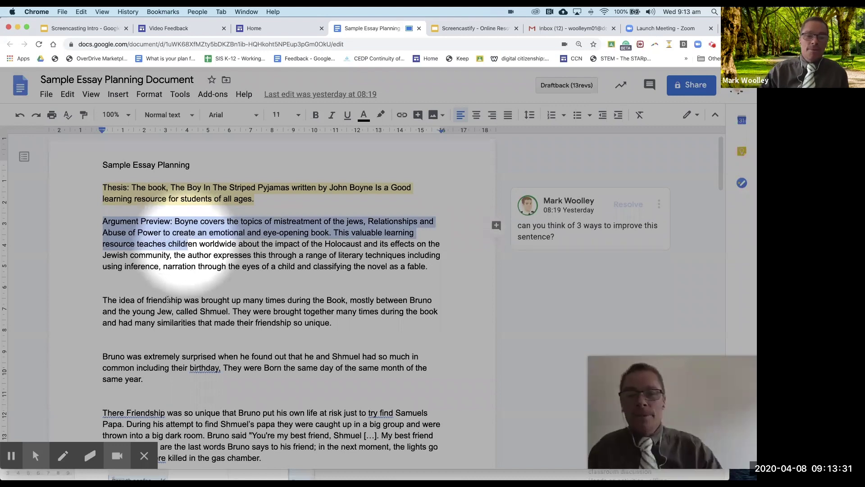
{"action": "scroll", "coordinate": [153, 288], "scroll_direction": "down", "scroll_amount": 1}
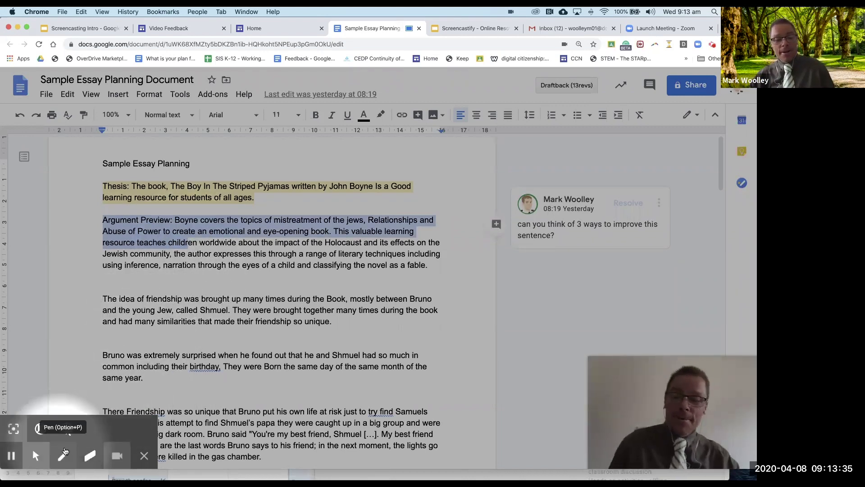
Step: With the Pen tool, draw a red ring around the Bruno and Shmuel friendship paragraph
{"action": "left_click", "coordinate": [63, 458]}
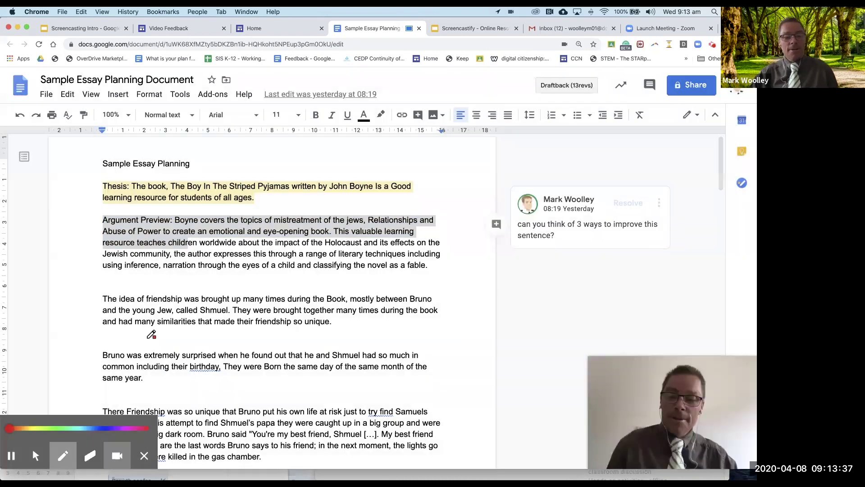
{"action": "mouse_move", "coordinate": [192, 285]}
{"action": "left_mouse_down"}
{"action": "mouse_move", "coordinate": [137, 281]}
{"action": "mouse_move", "coordinate": [81, 307]}
{"action": "mouse_move", "coordinate": [180, 351]}
{"action": "mouse_move", "coordinate": [406, 334]}
{"action": "left_mouse_up"}
{"action": "left_click_drag", "start_coordinate": [441, 301], "coordinate": [187, 279]}
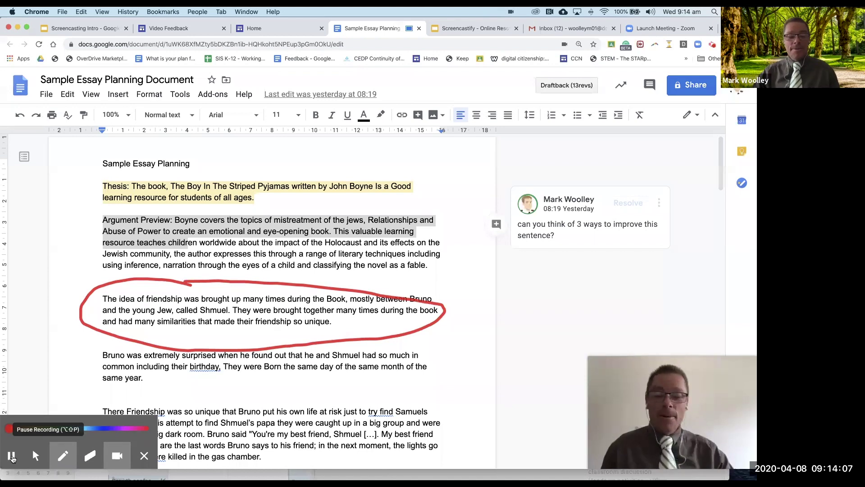
{"action": "left_click", "coordinate": [12, 456]}
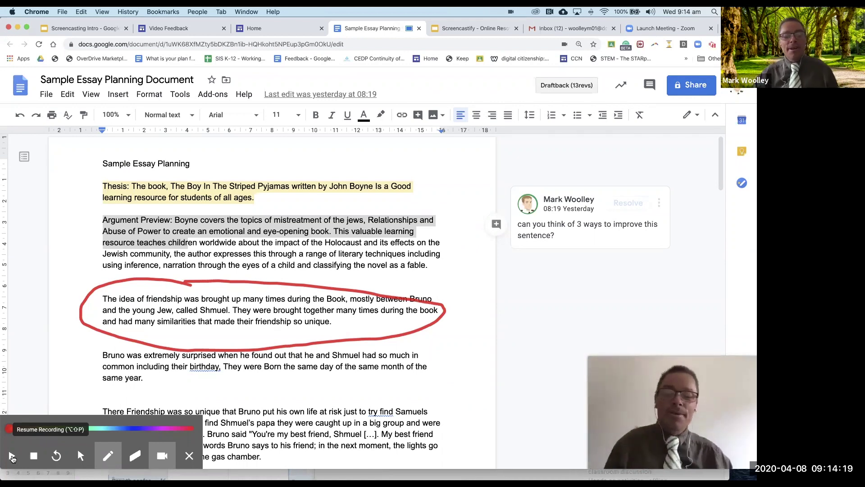
{"action": "left_click", "coordinate": [12, 457]}
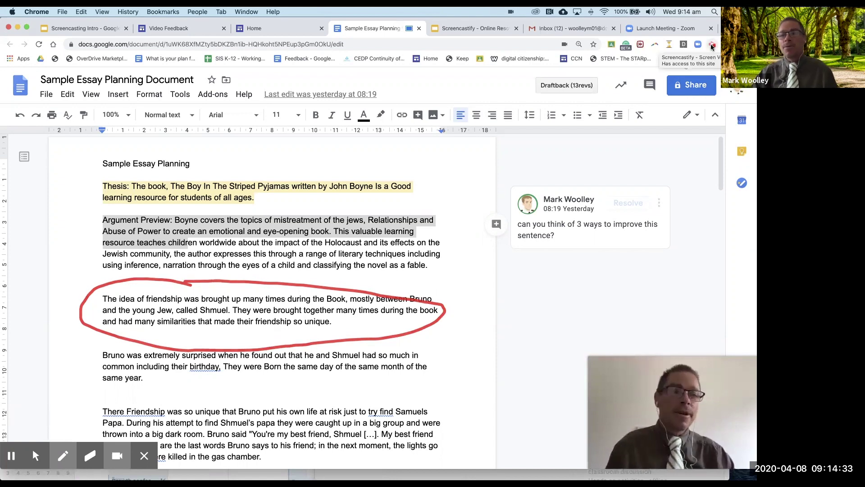
Step: Pause the recording at 01:38 from the extension popup, then stop it to open the video page
{"action": "left_click", "coordinate": [712, 46]}
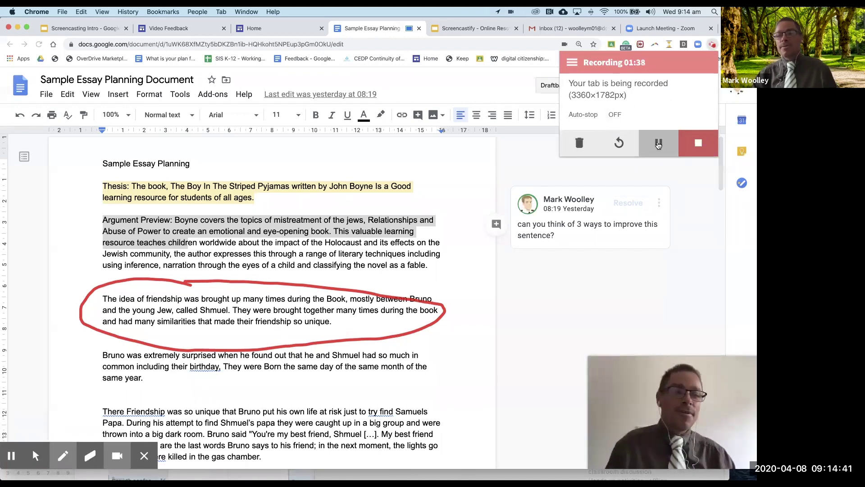
{"action": "left_click", "coordinate": [659, 143]}
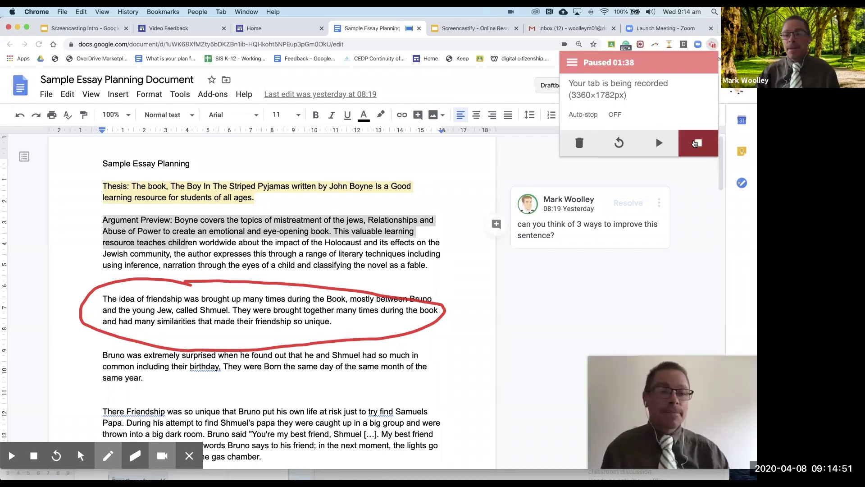
{"action": "left_click", "coordinate": [694, 143]}
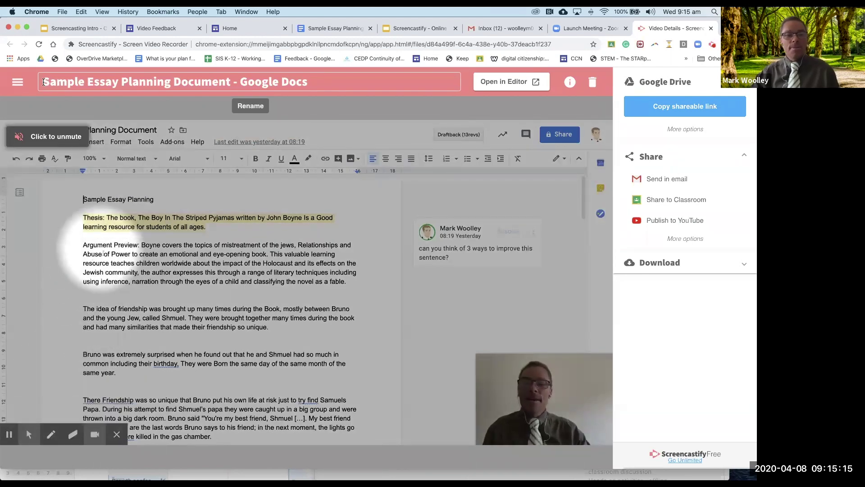
Step: Add 'Feedback Example' to the start of the video title and confirm it
{"action": "left_click", "coordinate": [88, 82]}
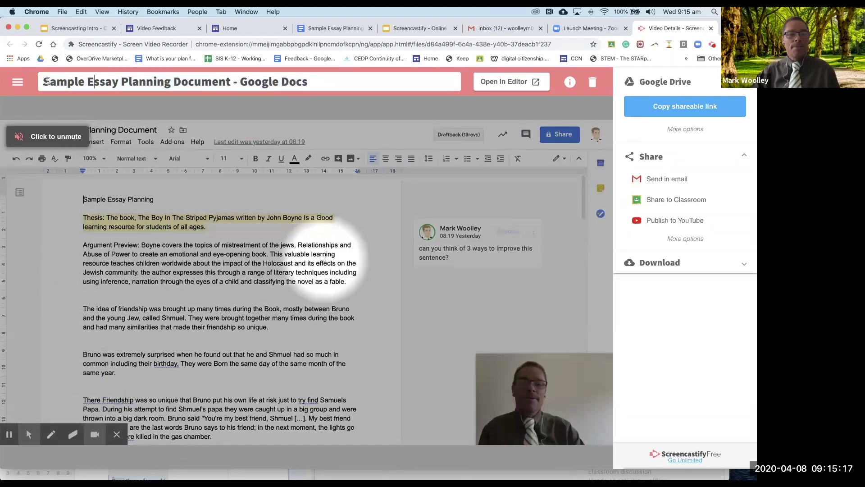
{"action": "left_click", "coordinate": [44, 82]}
{"action": "type", "text": "Feedback Example"}
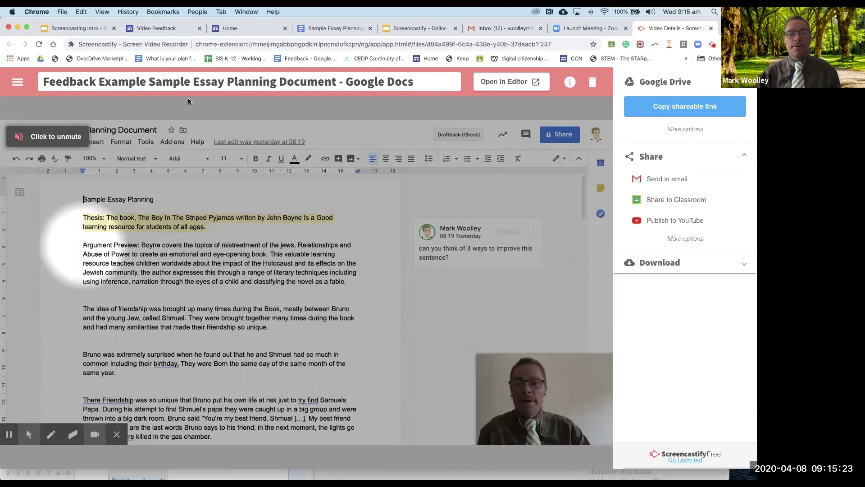
{"action": "key", "text": "Return"}
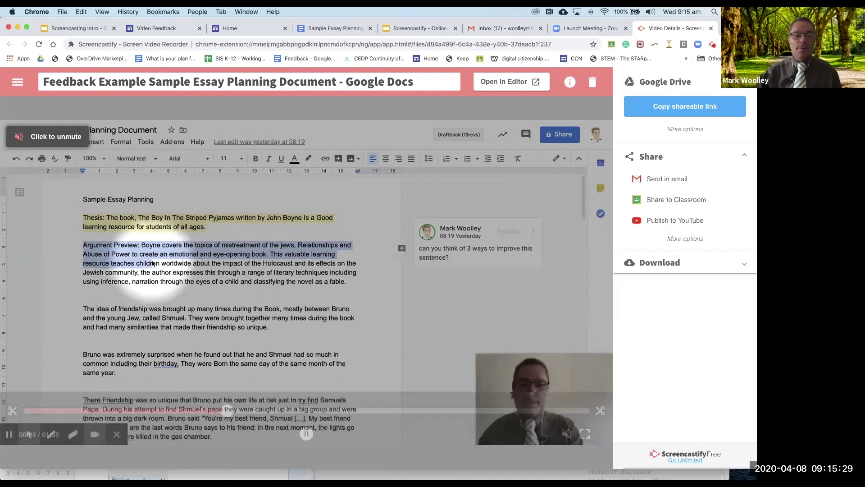
{"action": "left_click", "coordinate": [11, 411]}
{"action": "left_click_drag", "start_coordinate": [11, 411], "coordinate": [95, 413]}
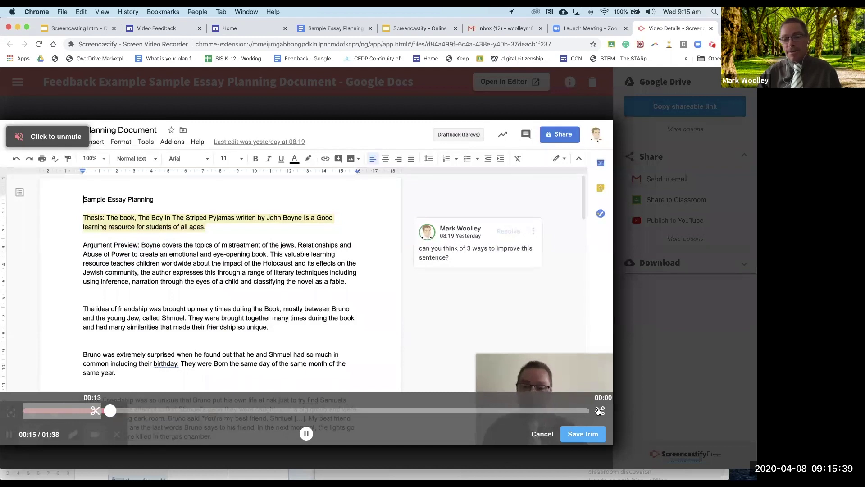
{"action": "left_click_drag", "start_coordinate": [593, 409], "coordinate": [388, 405]}
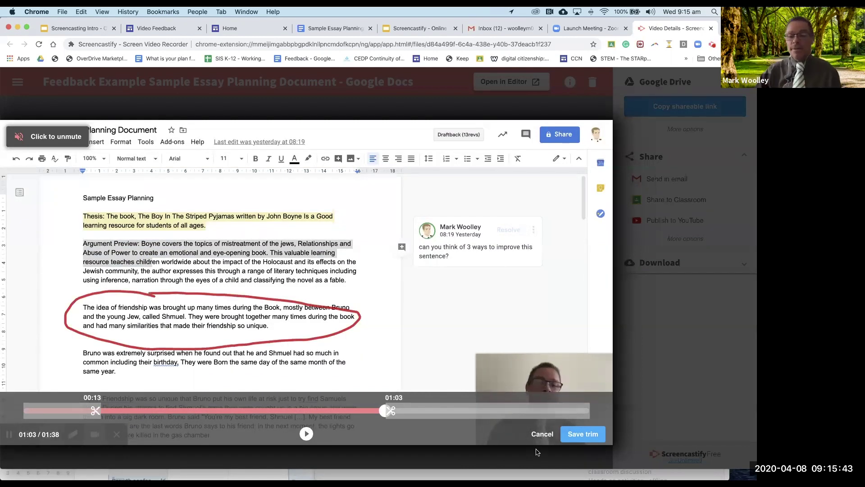
{"action": "left_click", "coordinate": [541, 435]}
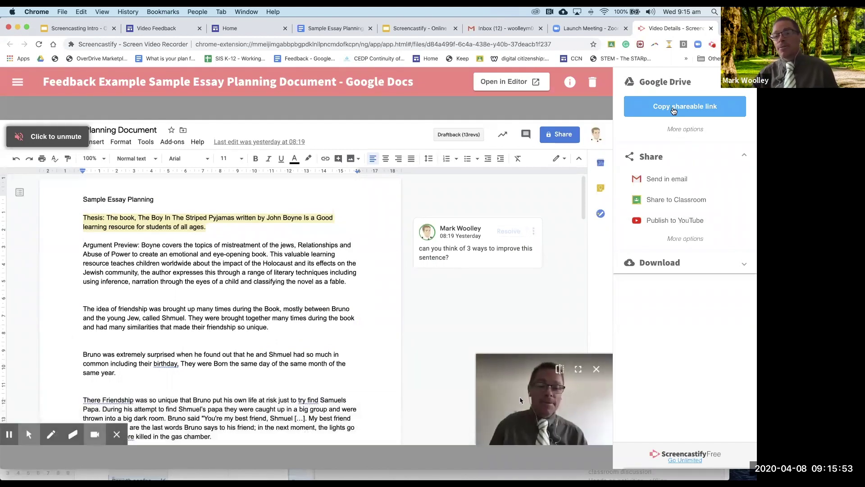
Step: Copy the video's shareable link and start a Gmail draft with Send in email
{"action": "left_click", "coordinate": [674, 111]}
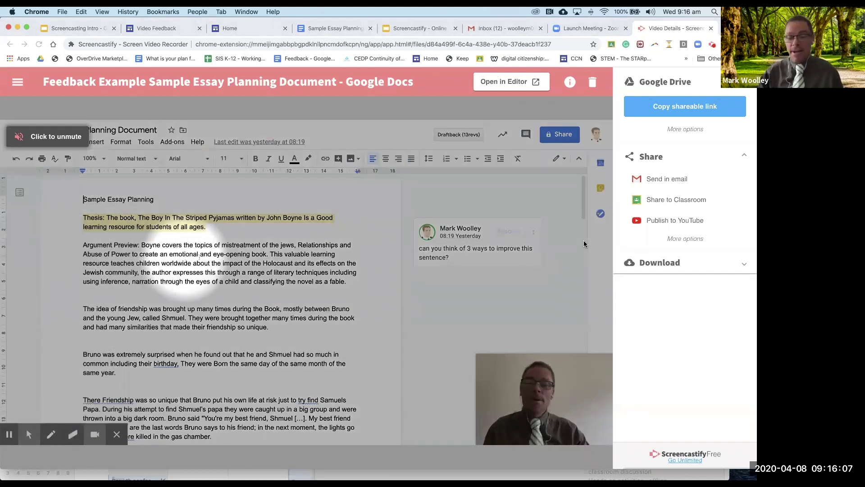
{"action": "mouse_move", "coordinate": [600, 271]}
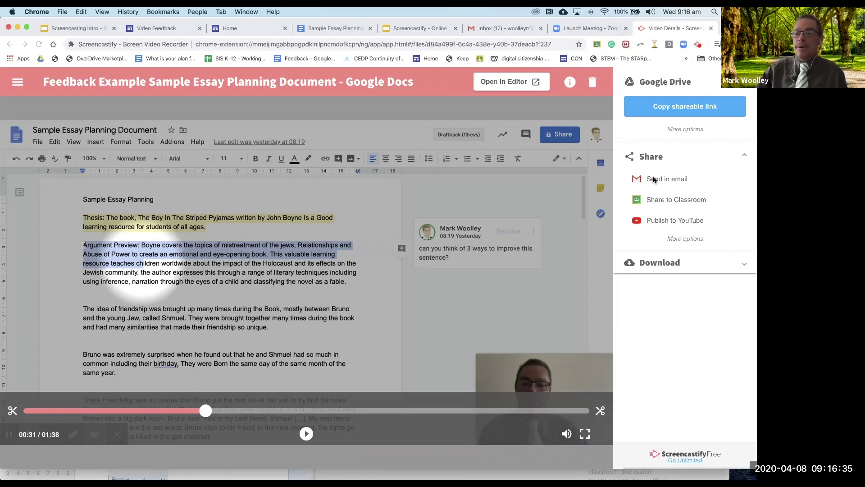
{"action": "left_click", "coordinate": [654, 180]}
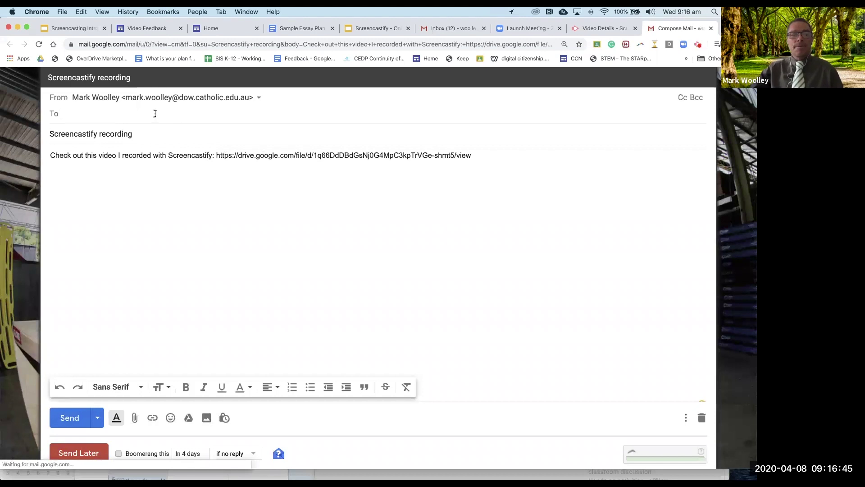
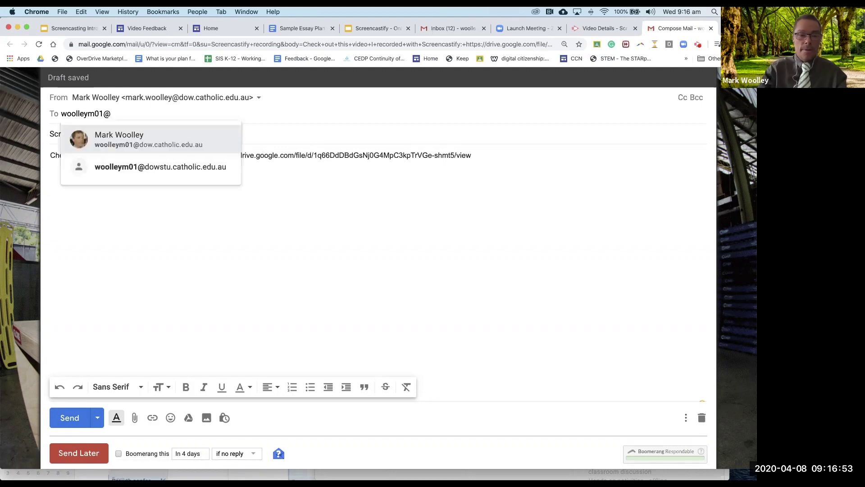
Step: Address the draft to the recipient's contact, send it, and go back to the Video Details tab
{"action": "left_click", "coordinate": [153, 137]}
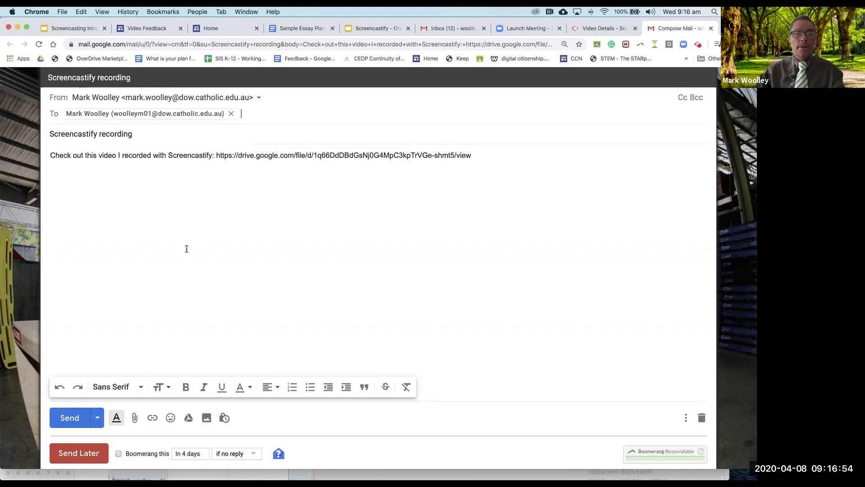
{"action": "left_click", "coordinate": [70, 418]}
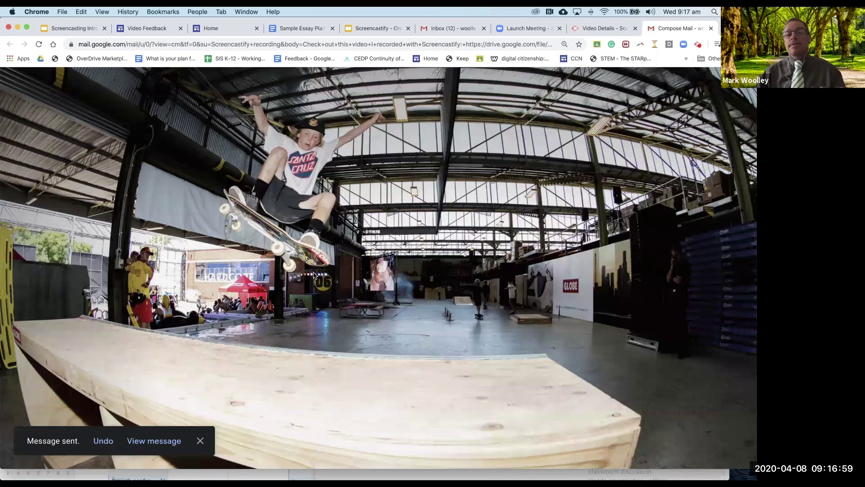
{"action": "left_click", "coordinate": [604, 28]}
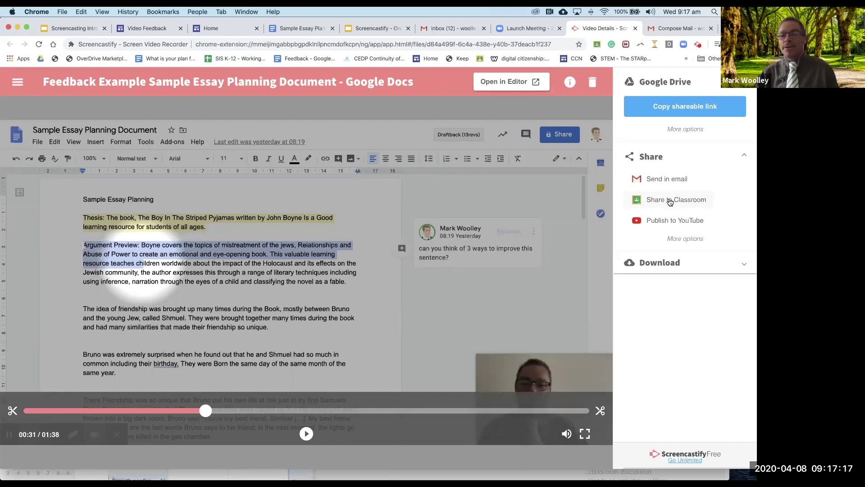
Step: Share the recording to Google Classroom as an announcement for the Year 9 English Test class
{"action": "left_click", "coordinate": [670, 199]}
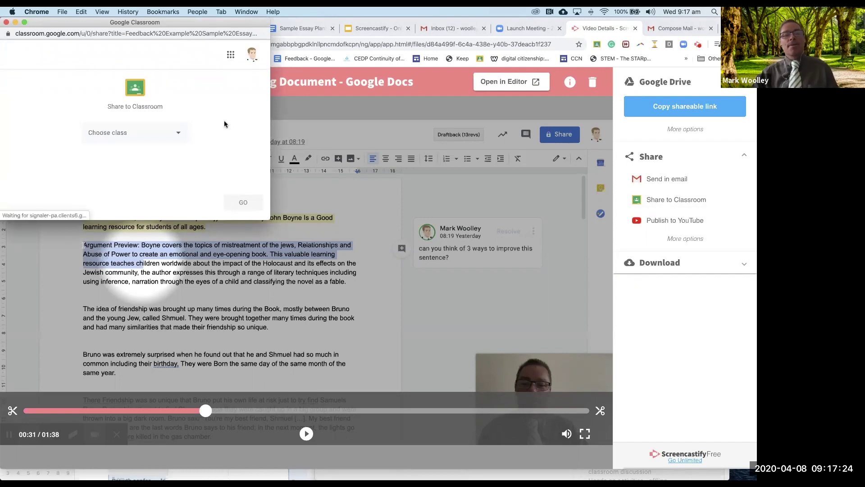
{"action": "left_click", "coordinate": [177, 133]}
{"action": "scroll", "coordinate": [176, 144], "scroll_direction": "down", "scroll_amount": 5}
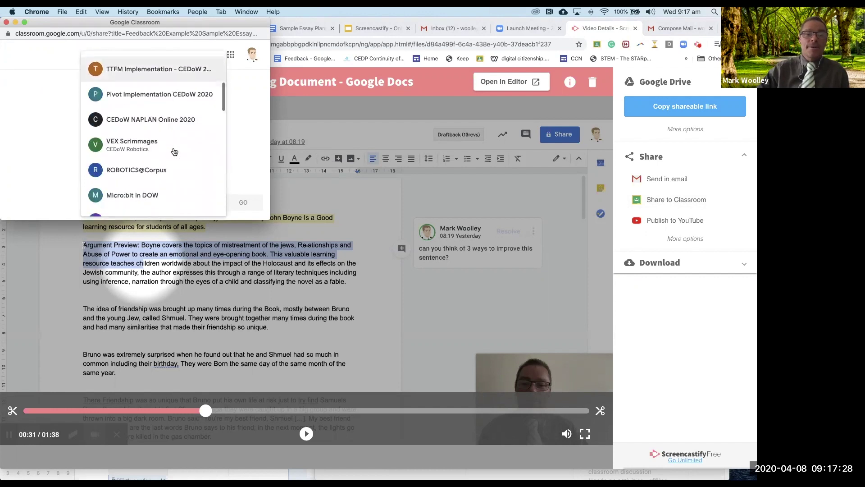
{"action": "scroll", "coordinate": [173, 149], "scroll_direction": "up", "scroll_amount": 5}
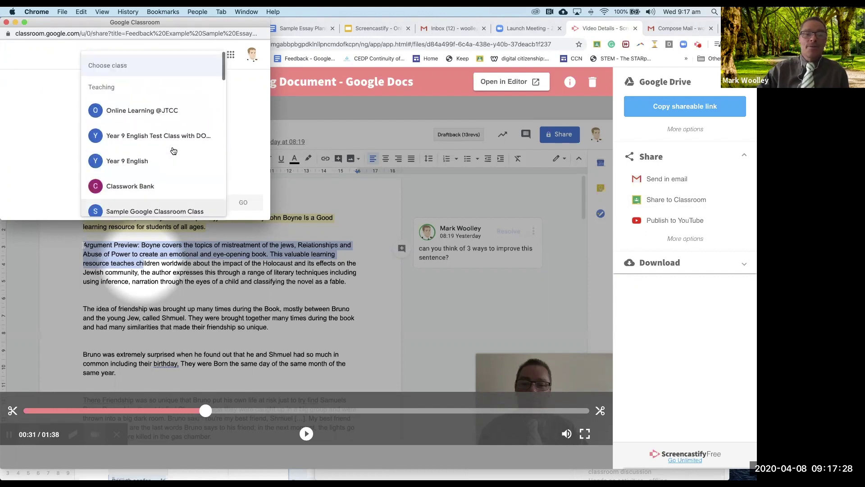
{"action": "scroll", "coordinate": [142, 156], "scroll_direction": "down", "scroll_amount": 1}
{"action": "left_click", "coordinate": [140, 134]}
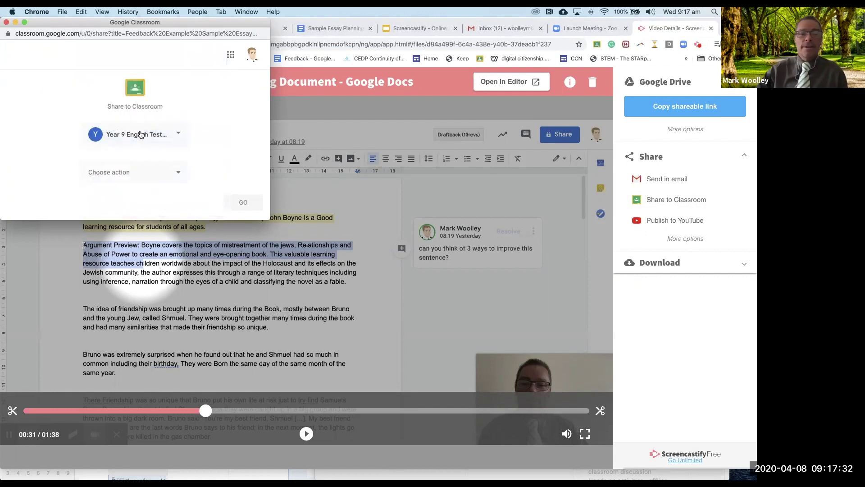
{"action": "left_click", "coordinate": [173, 172]}
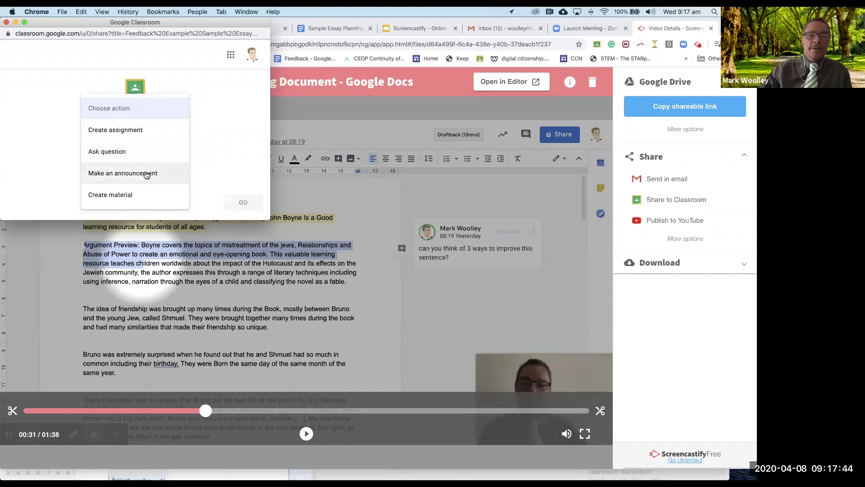
{"action": "left_click", "coordinate": [145, 174]}
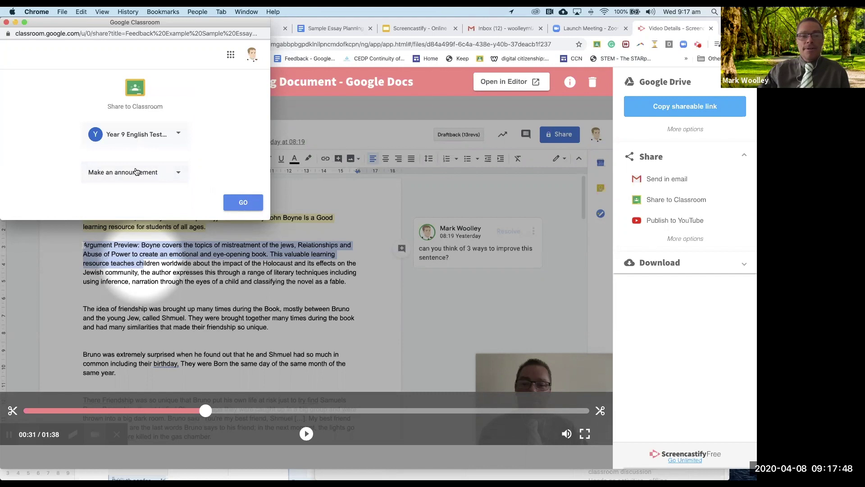
{"action": "left_click", "coordinate": [241, 204]}
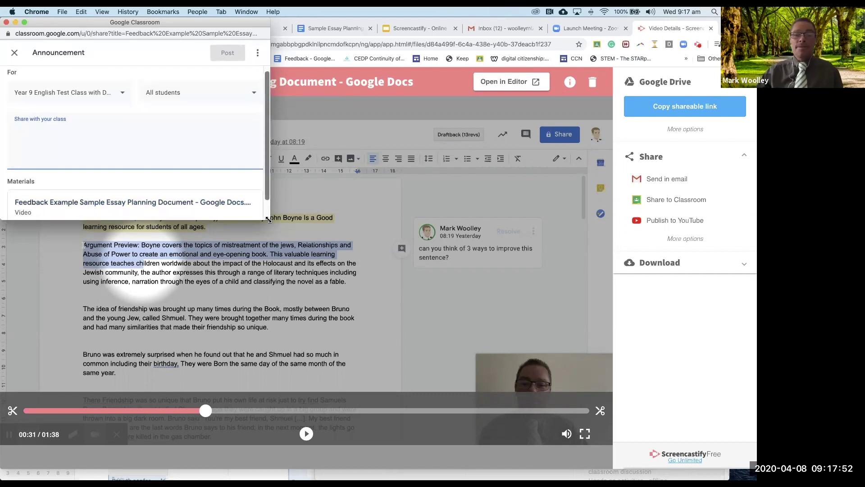
Step: Post the announcement with the message 'Please find some feedback on the tasks', then view it
{"action": "left_click_drag", "start_coordinate": [270, 219], "coordinate": [328, 260]}
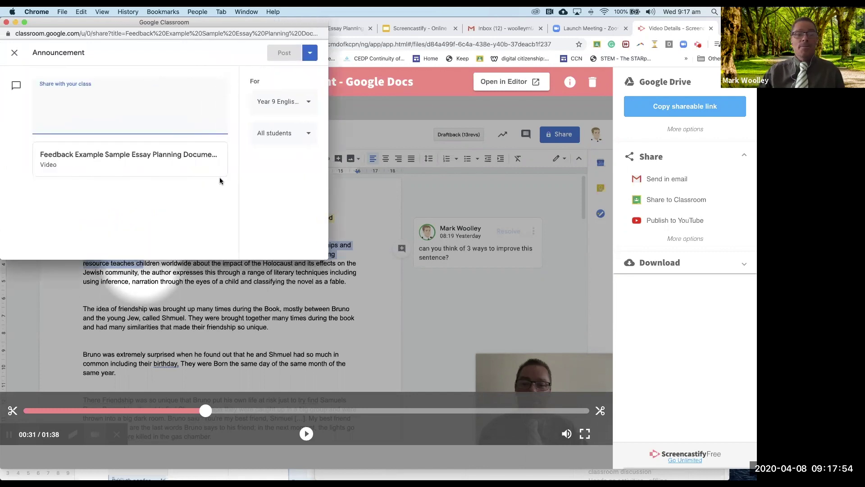
{"action": "type", "text": "Please find some feedback on the tasks"}
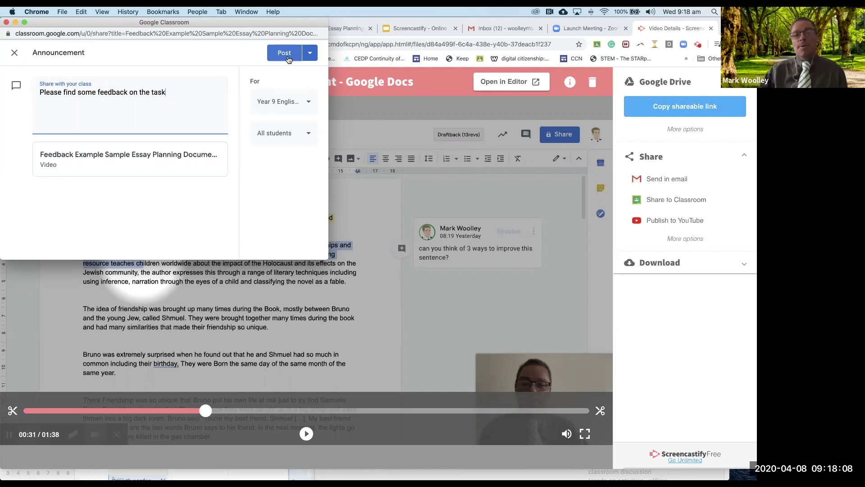
{"action": "left_click", "coordinate": [289, 57]}
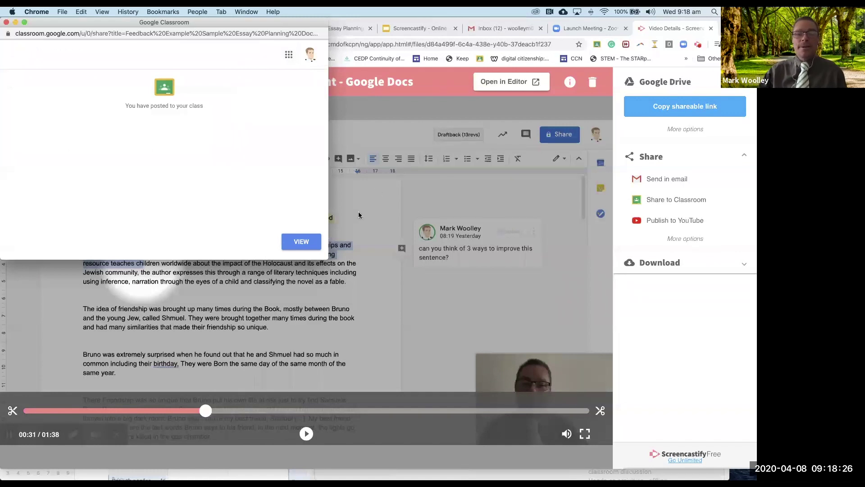
{"action": "left_click", "coordinate": [306, 243]}
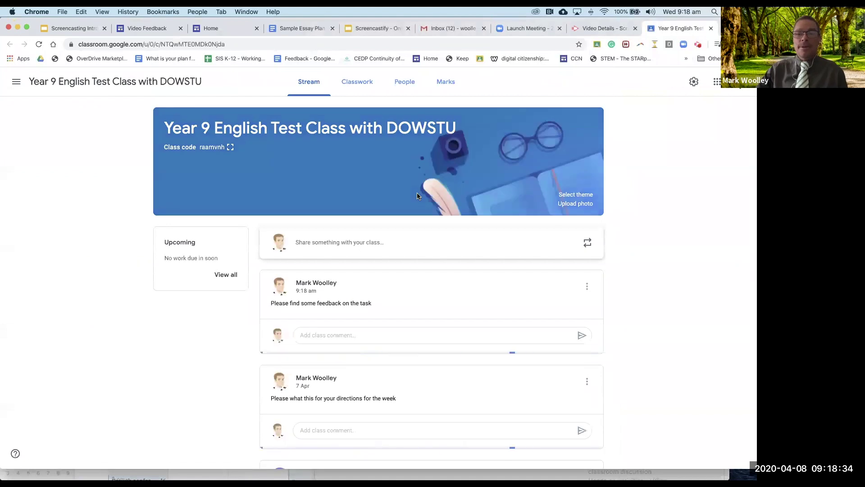
Step: Open the feedback video attached to the new announcement in the class stream
{"action": "scroll", "coordinate": [418, 203], "scroll_direction": "down", "scroll_amount": 3}
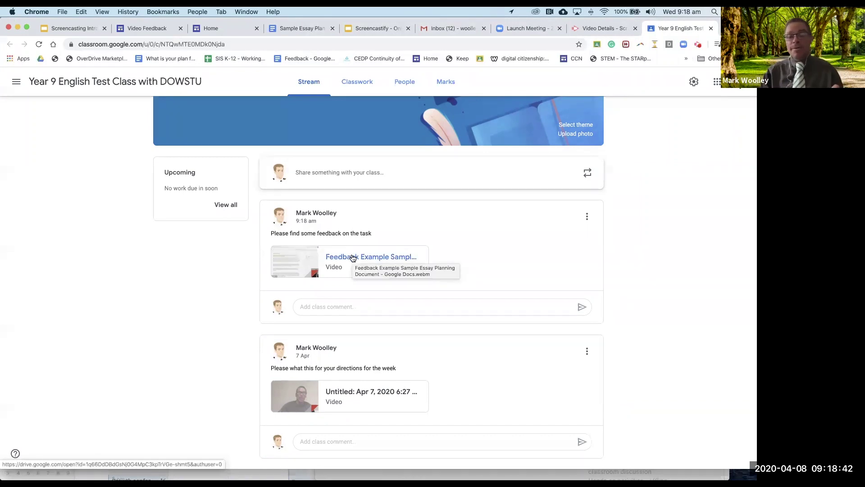
{"action": "left_click", "coordinate": [353, 257]}
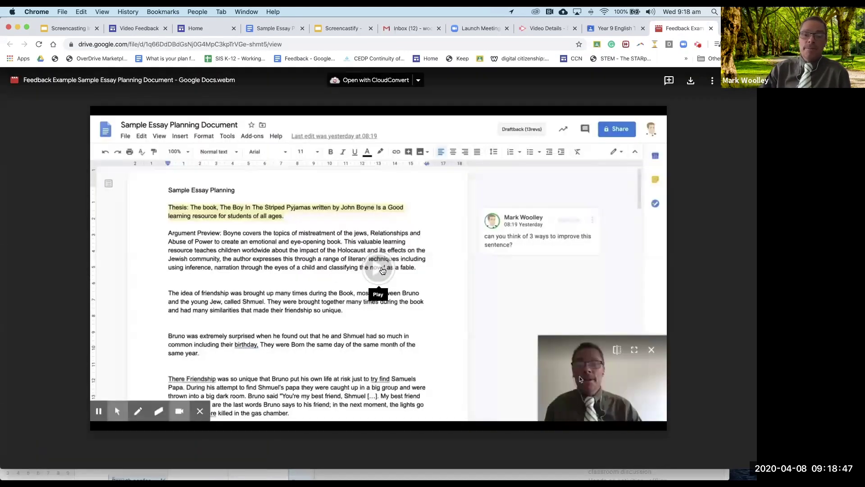
Step: Play the feedback video in Drive's preview and pause it at 0:03
{"action": "left_click", "coordinate": [381, 270]}
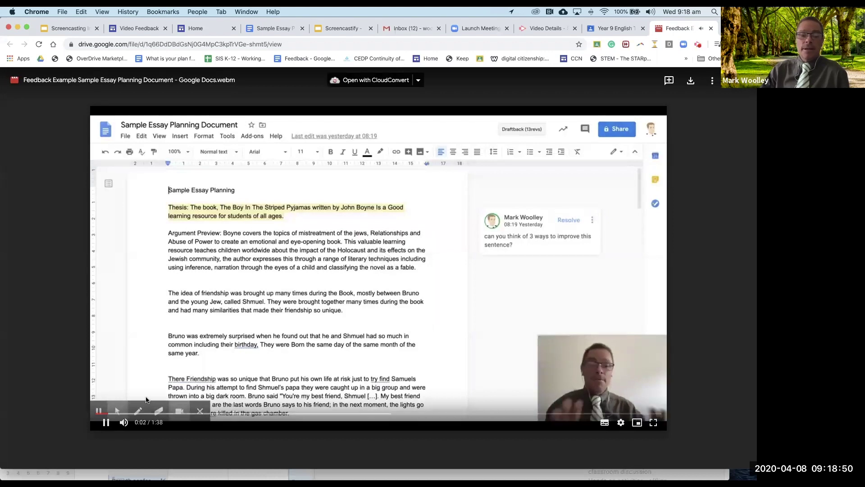
{"action": "left_click", "coordinate": [106, 422]}
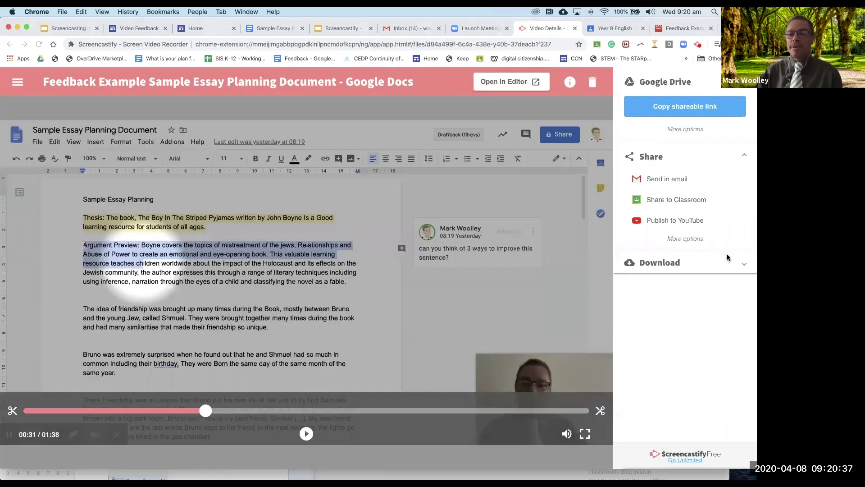
Step: Expand the Download section in the recording's details sidebar
{"action": "left_click", "coordinate": [728, 257]}
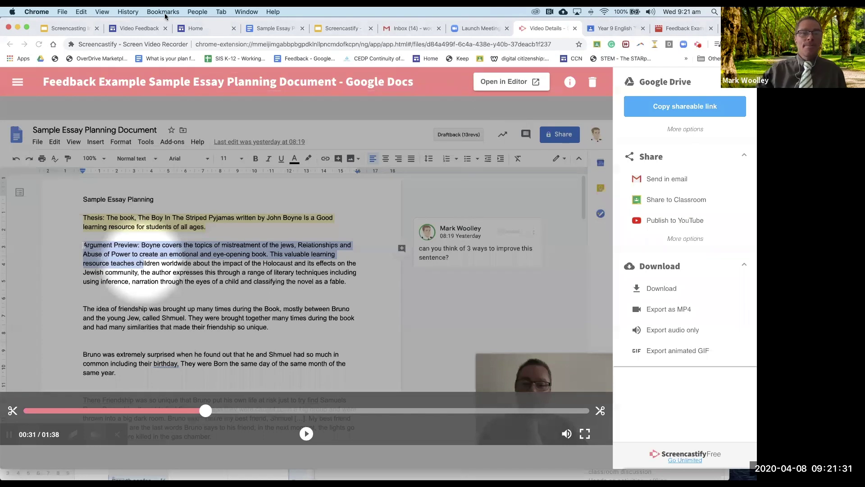
Step: Go through the Video Feedback site menu to the Screencastify for Video Feedback subpage
{"action": "left_click", "coordinate": [140, 26]}
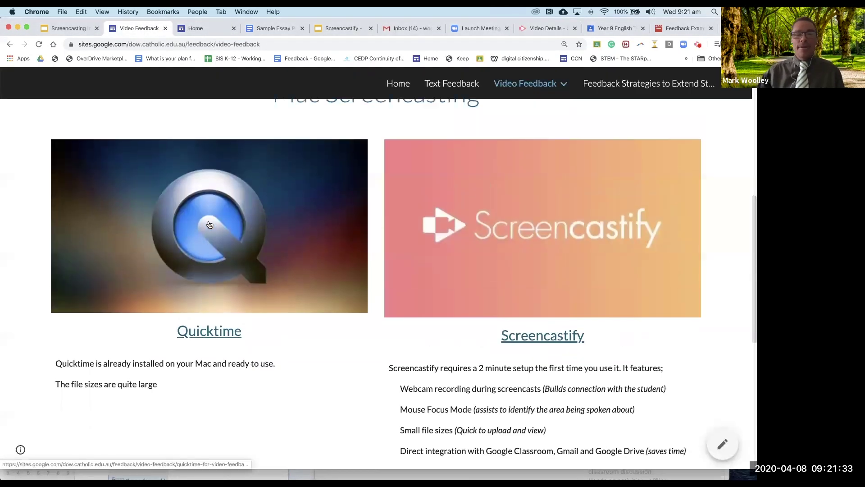
{"action": "scroll", "coordinate": [209, 224], "scroll_direction": "up", "scroll_amount": 10}
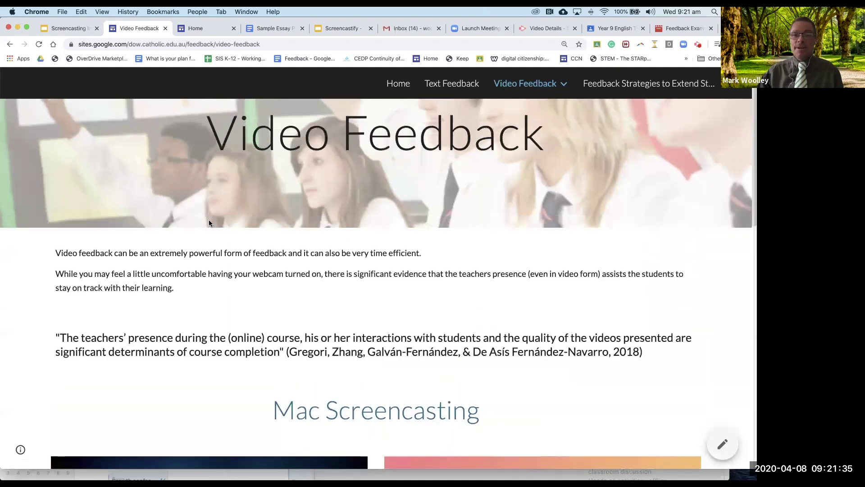
{"action": "mouse_move", "coordinate": [535, 86]}
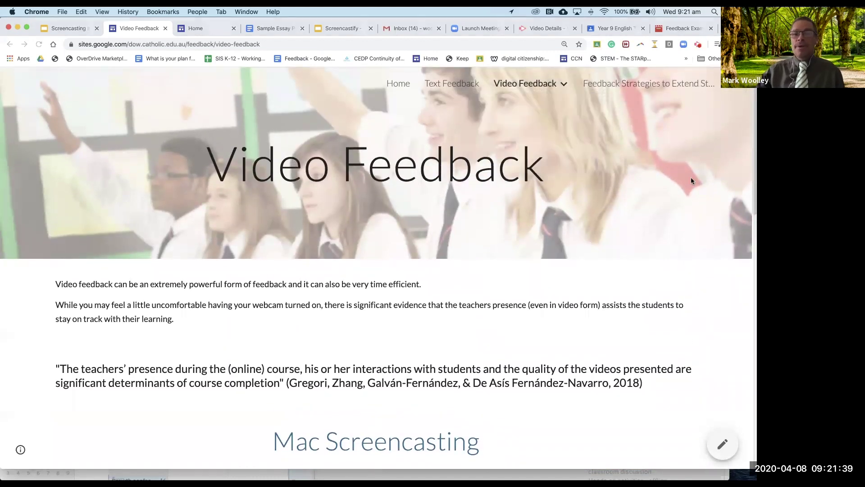
{"action": "left_click", "coordinate": [543, 85]}
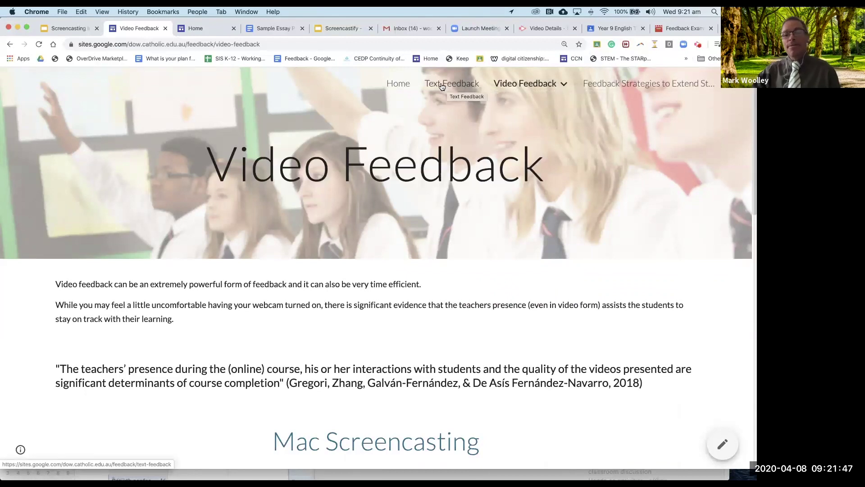
{"action": "mouse_move", "coordinate": [507, 84]}
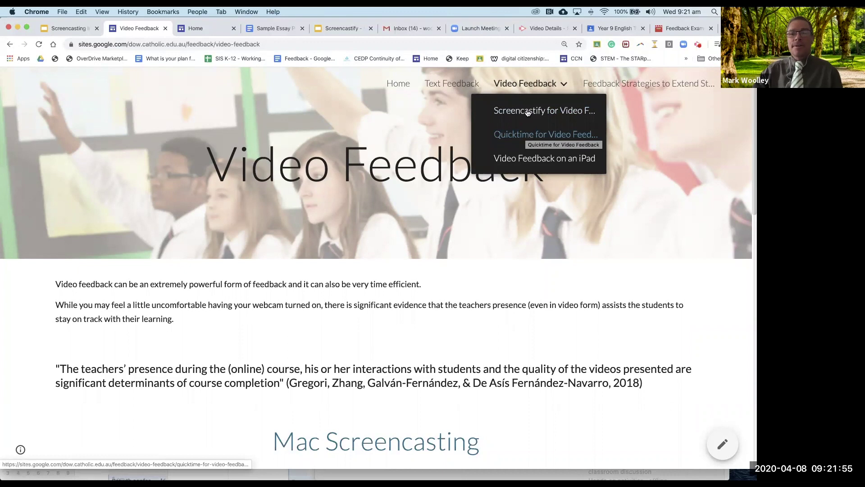
{"action": "left_click", "coordinate": [527, 112]}
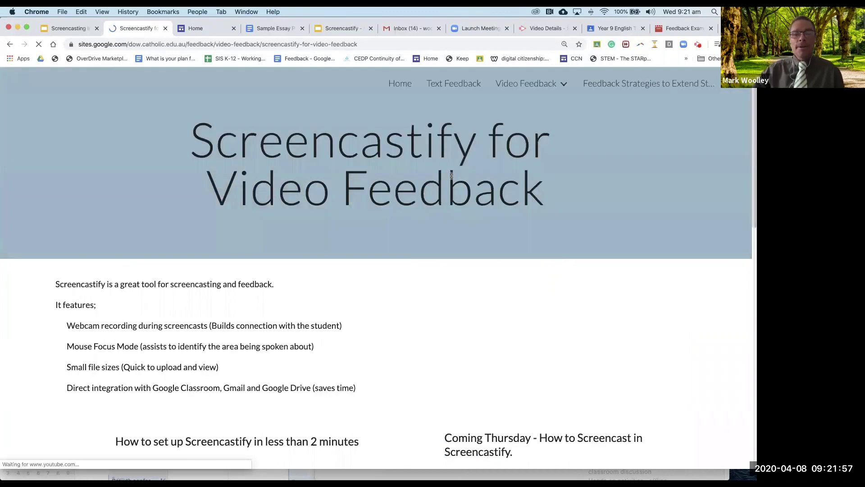
{"action": "scroll", "coordinate": [394, 236], "scroll_direction": "down", "scroll_amount": 3}
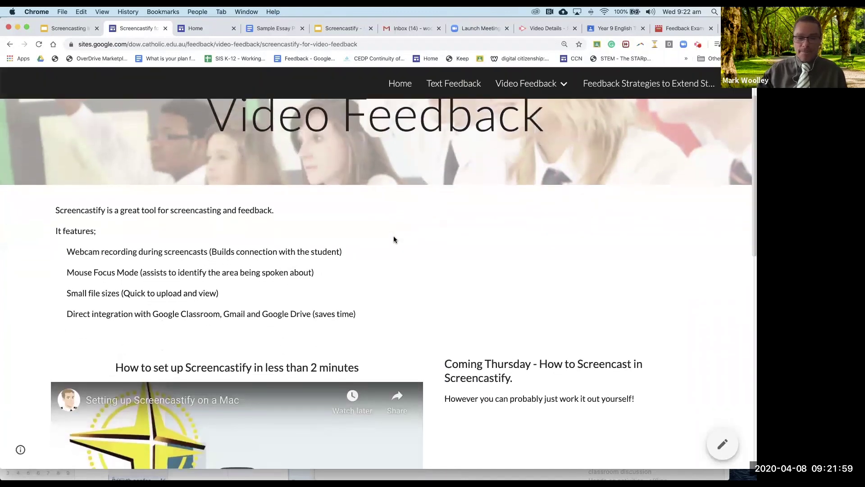
{"action": "scroll", "coordinate": [394, 237], "scroll_direction": "down", "scroll_amount": 2}
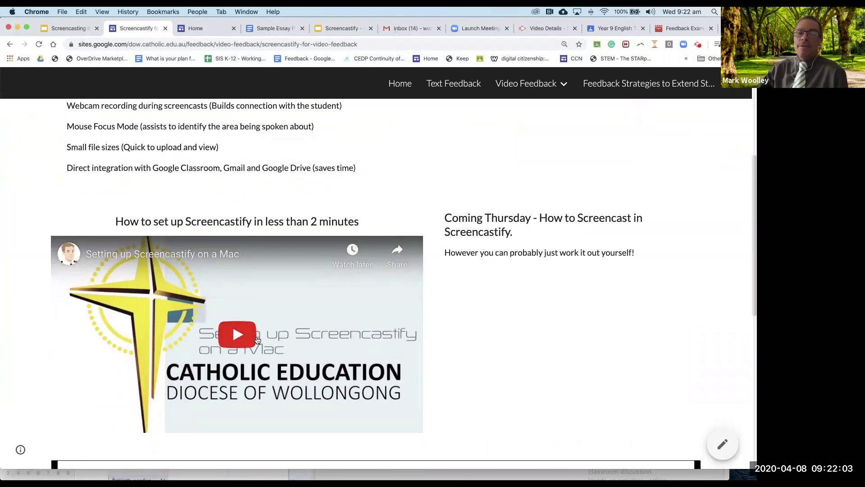
{"action": "scroll", "coordinate": [257, 340], "scroll_direction": "up", "scroll_amount": 1}
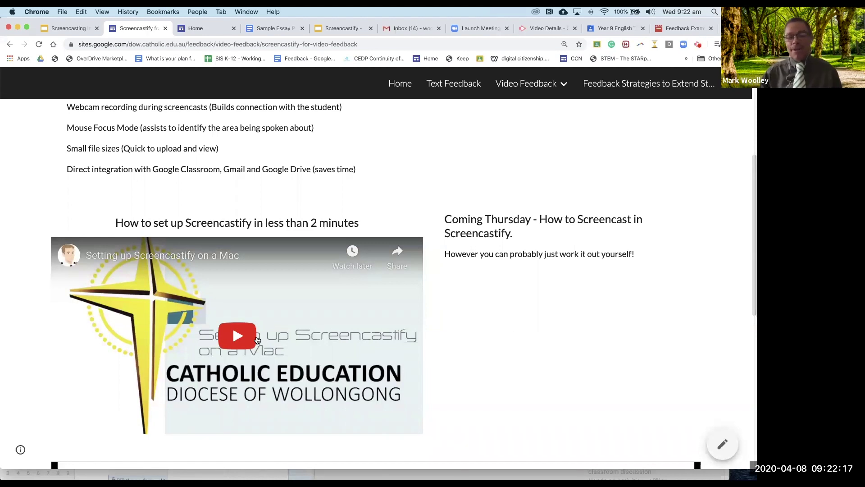
{"action": "scroll", "coordinate": [258, 339], "scroll_direction": "down", "scroll_amount": 6}
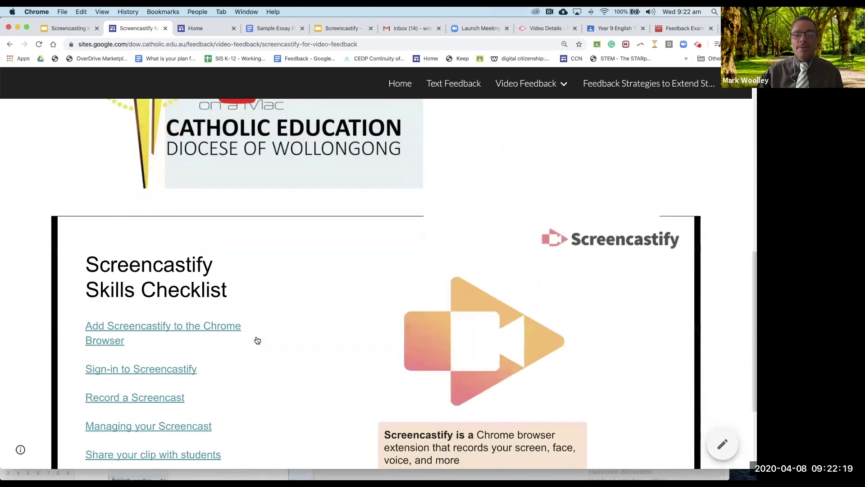
{"action": "scroll", "coordinate": [257, 339], "scroll_direction": "down", "scroll_amount": 3}
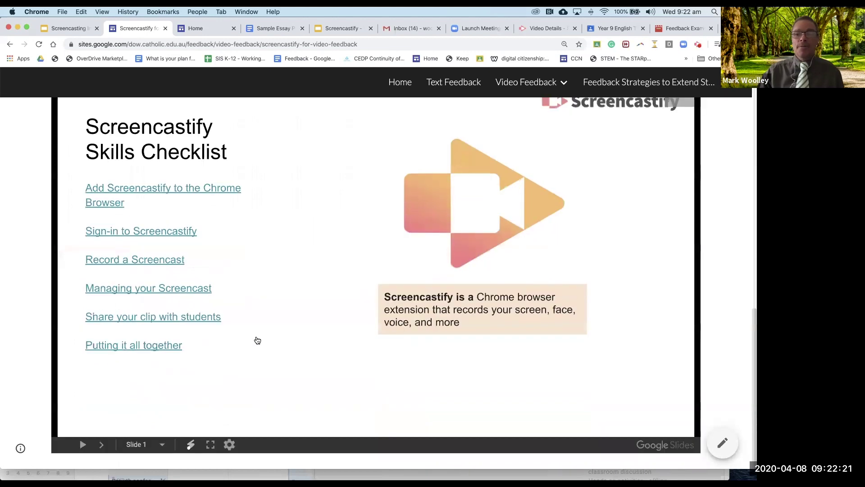
{"action": "scroll", "coordinate": [258, 339], "scroll_direction": "up", "scroll_amount": 1}
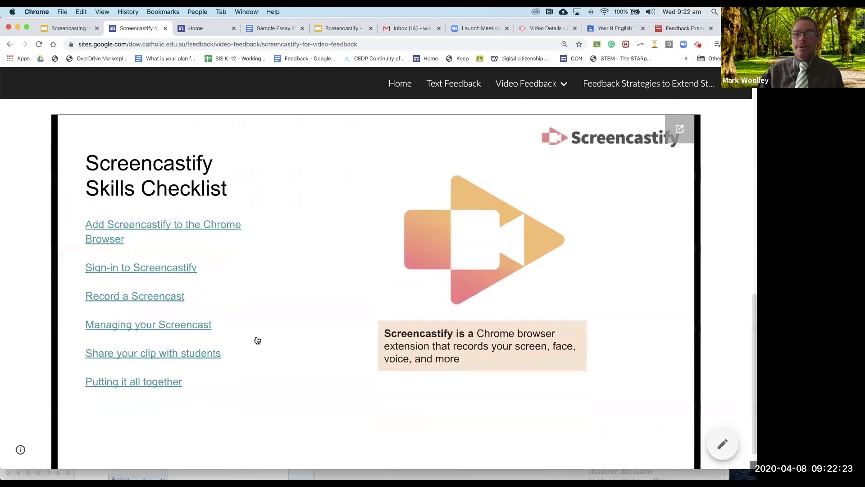
{"action": "scroll", "coordinate": [257, 340], "scroll_direction": "up", "scroll_amount": 10}
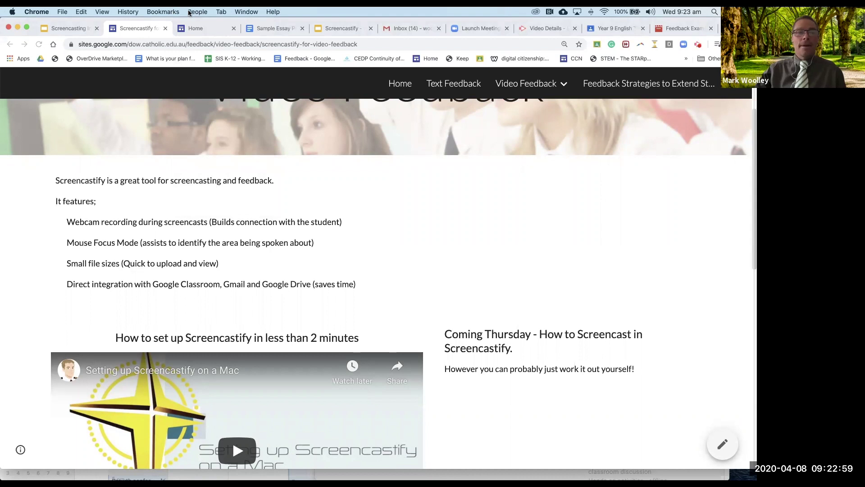
Step: Switch to another Chrome profile's window, reposition it, and flick to Google Keep and back
{"action": "left_click", "coordinate": [198, 12]}
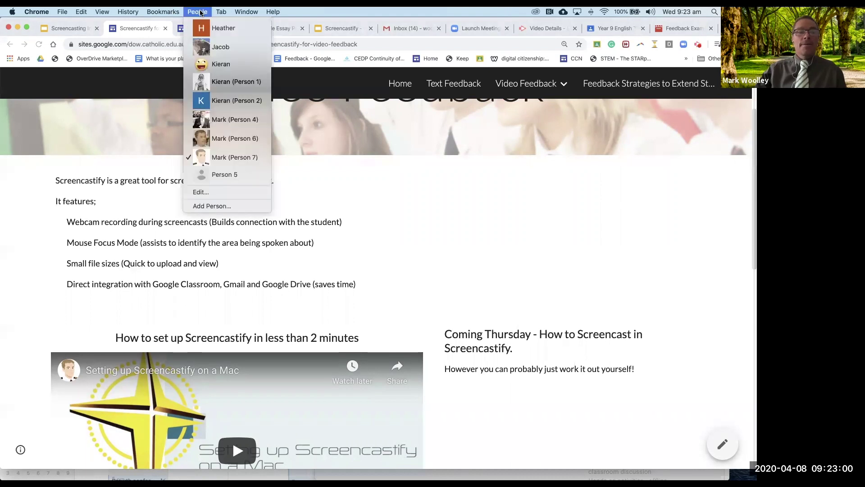
{"action": "left_click", "coordinate": [241, 140]}
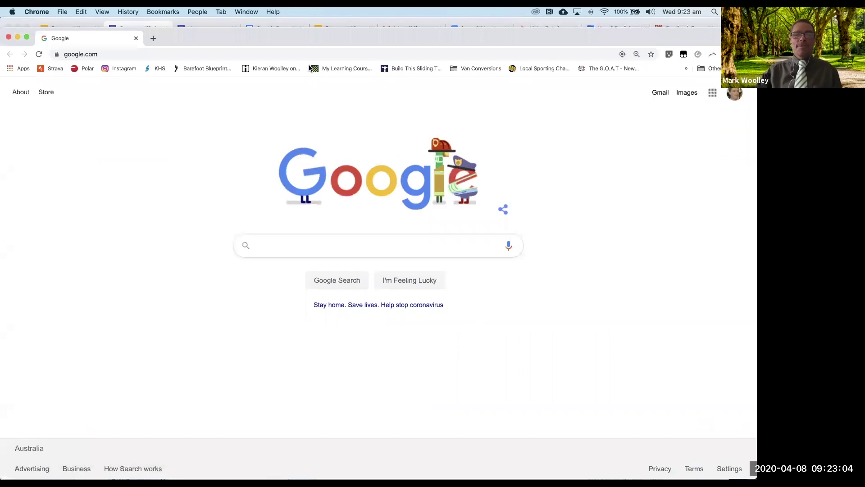
{"action": "left_click_drag", "start_coordinate": [317, 35], "coordinate": [306, 24]}
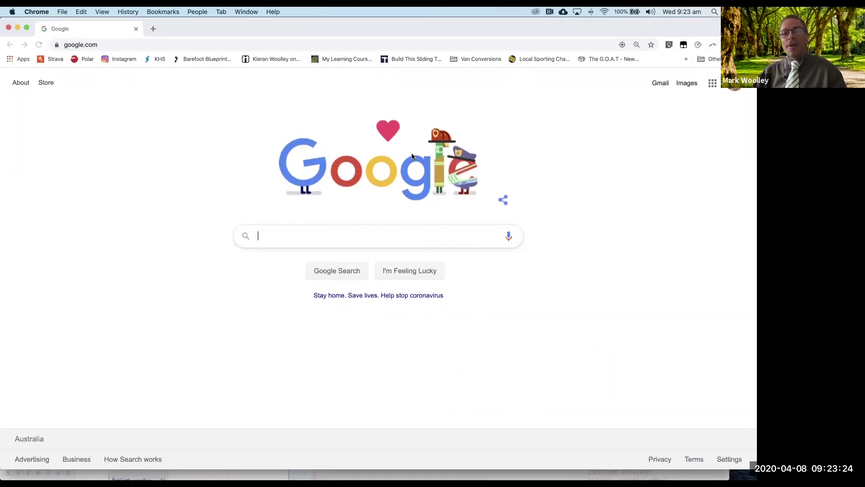
{"action": "key", "text": "super+Tab"}
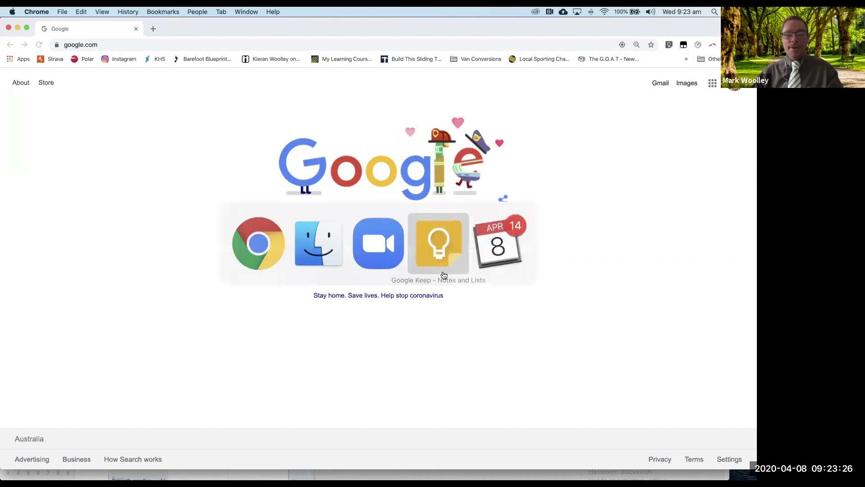
{"action": "left_click", "coordinate": [439, 261]}
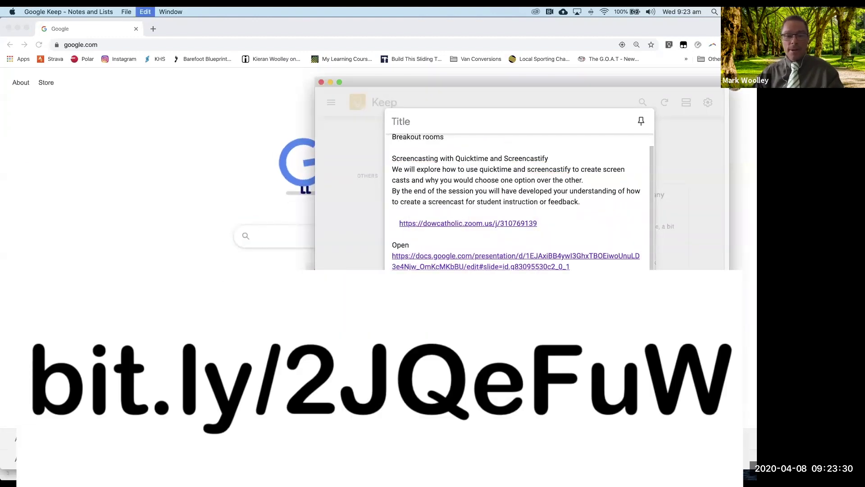
{"action": "key", "text": "super+Tab"}
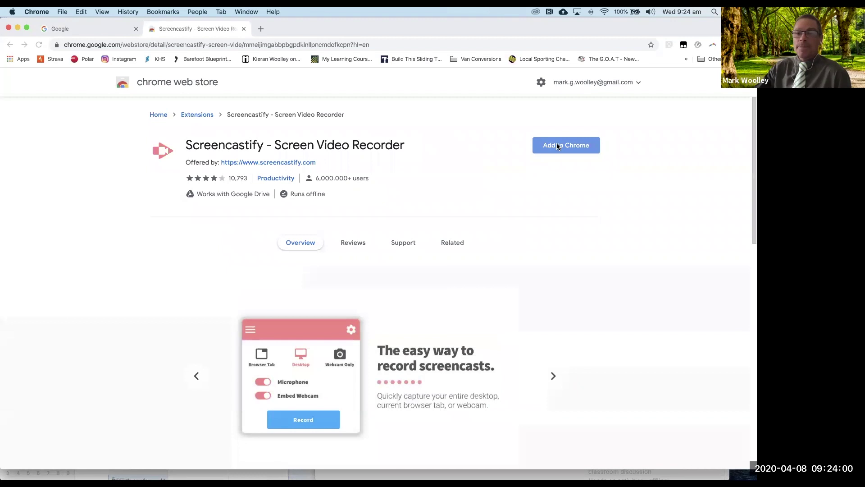
Step: Add the Screencastify extension to Chrome and launch it from the toolbar to start setup
{"action": "left_click", "coordinate": [557, 145]}
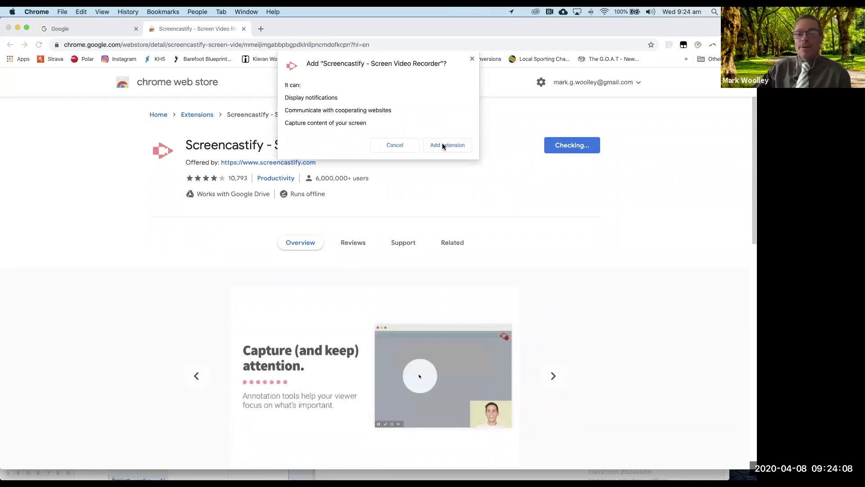
{"action": "left_click", "coordinate": [442, 146]}
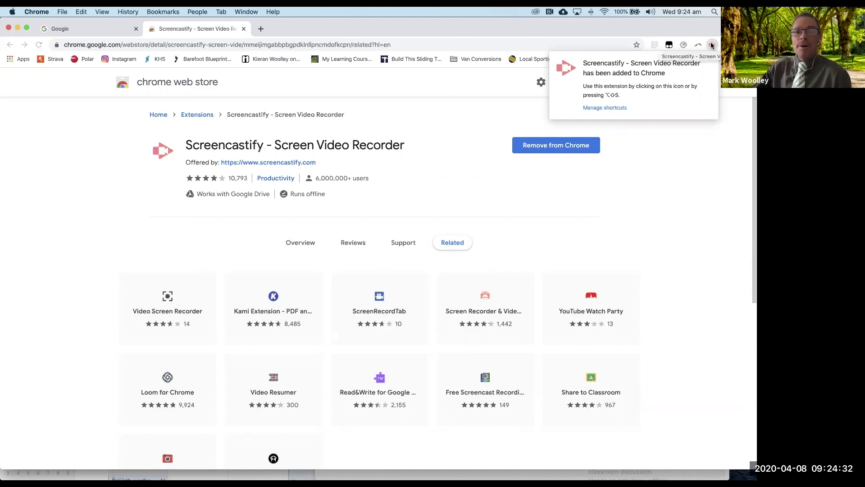
{"action": "left_click", "coordinate": [712, 45]}
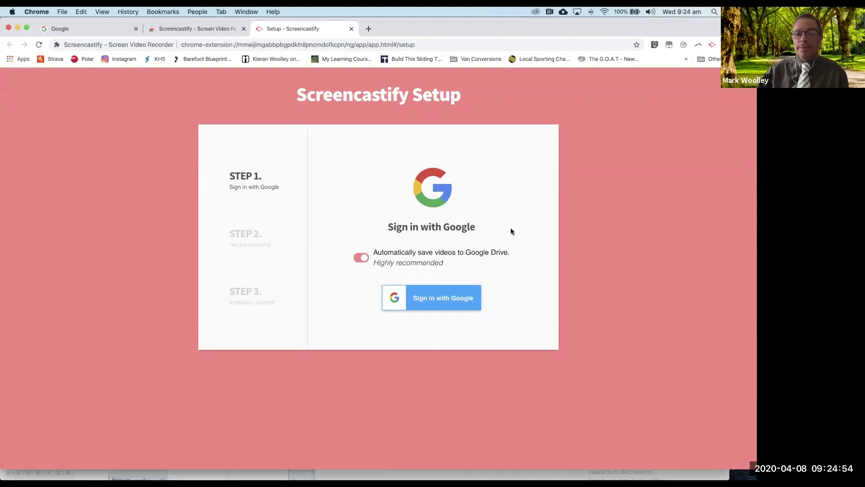
Step: Sign in to Screencastify with the Google account and allow it Google Drive access
{"action": "left_click", "coordinate": [454, 298]}
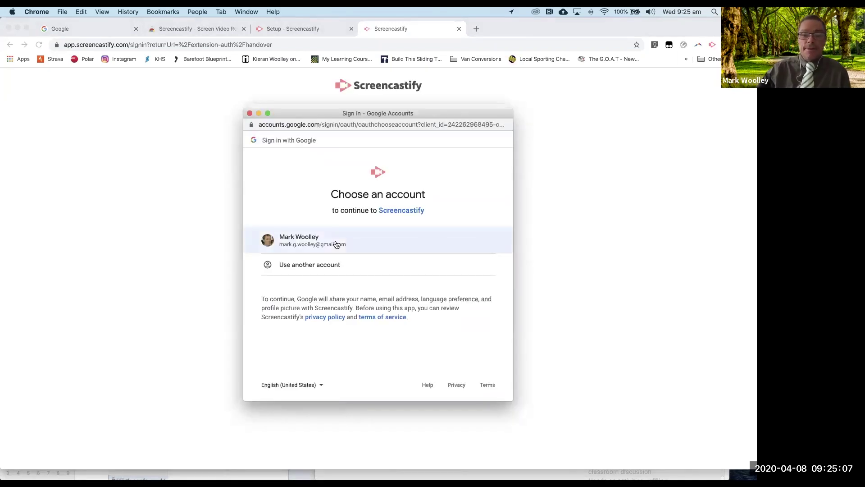
{"action": "left_click", "coordinate": [336, 244]}
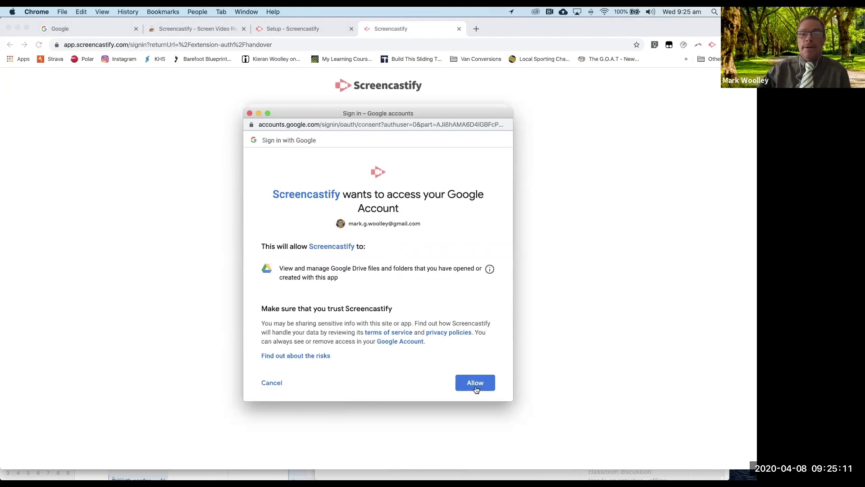
{"action": "left_click", "coordinate": [476, 383]}
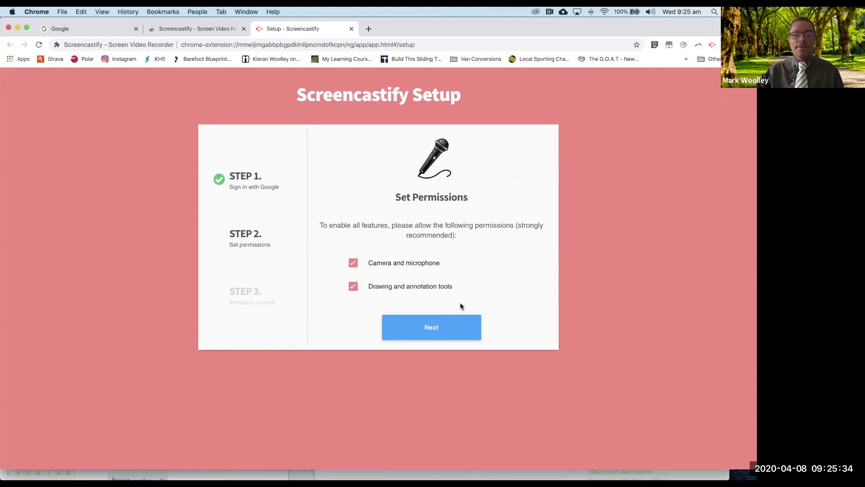
Step: Grant the extension, microphone and camera permissions, then select Educator as your role
{"action": "left_click", "coordinate": [437, 328]}
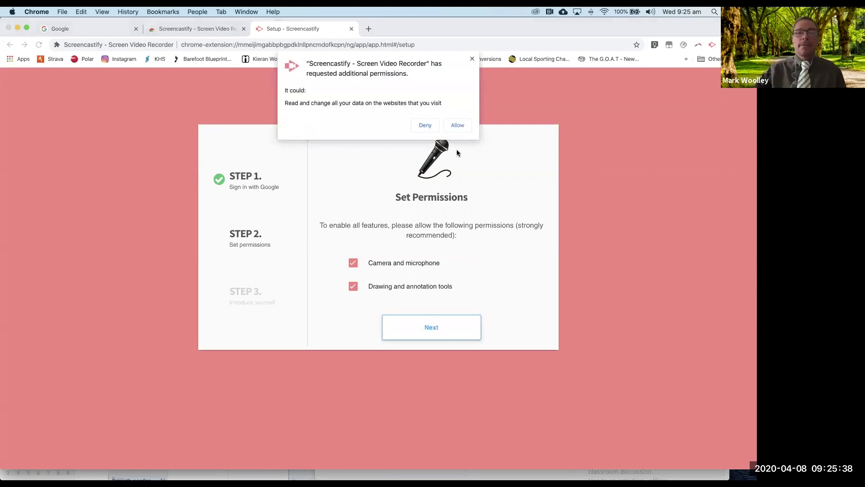
{"action": "left_click", "coordinate": [458, 126]}
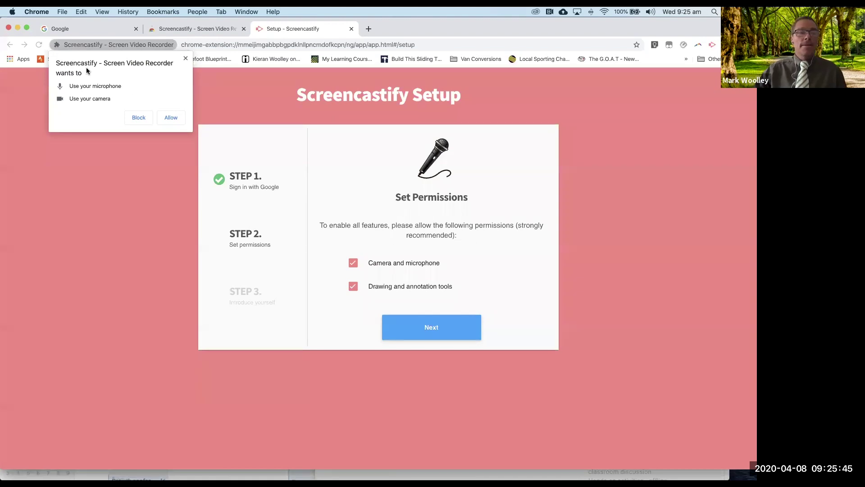
{"action": "left_click", "coordinate": [171, 118]}
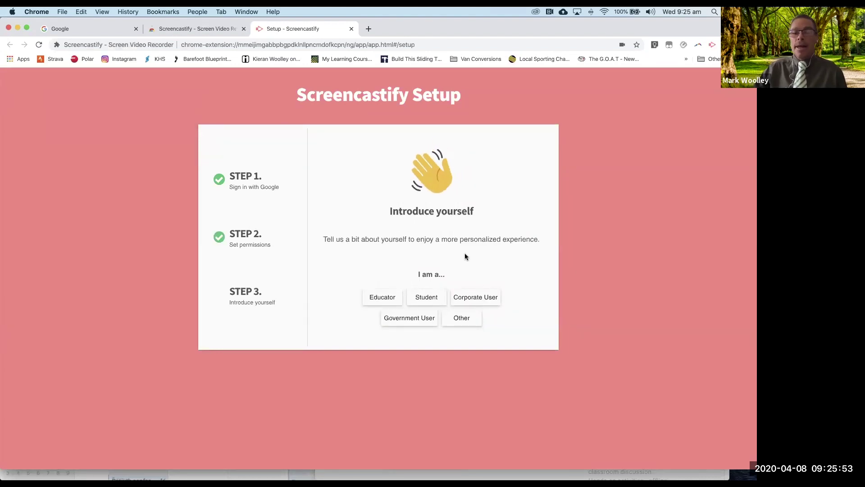
{"action": "left_click", "coordinate": [381, 296]}
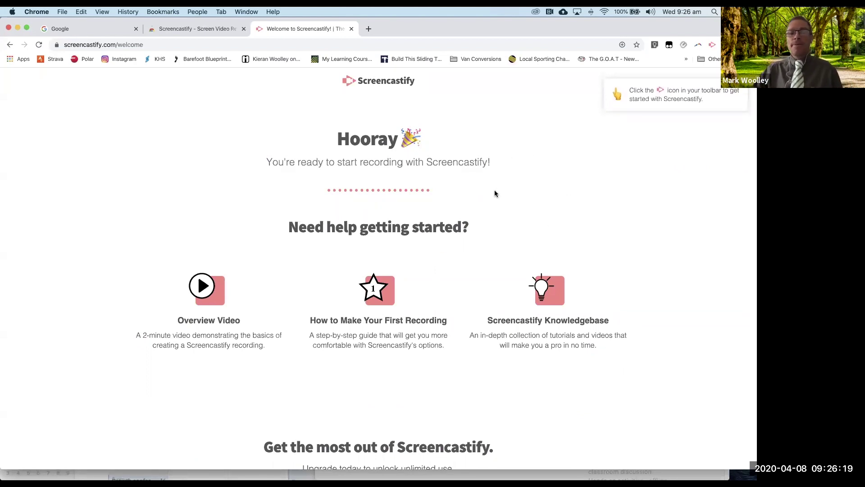
Step: Record the Google tab as a Browser Tab with the FaceTime HD Camera webcam embedded
{"action": "left_click", "coordinate": [102, 32]}
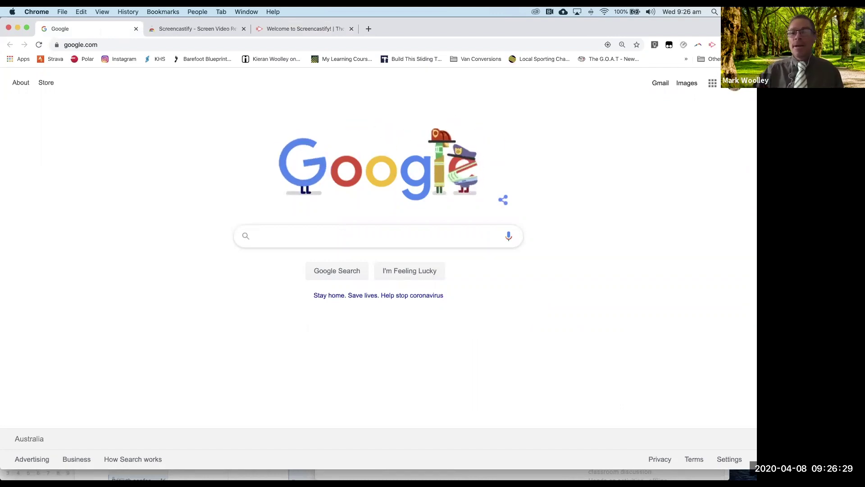
{"action": "left_click", "coordinate": [711, 46]}
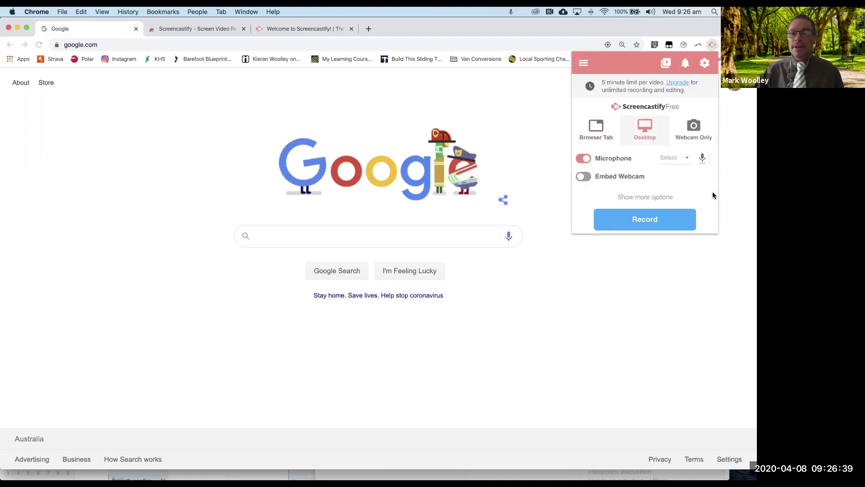
{"action": "left_click", "coordinate": [593, 128]}
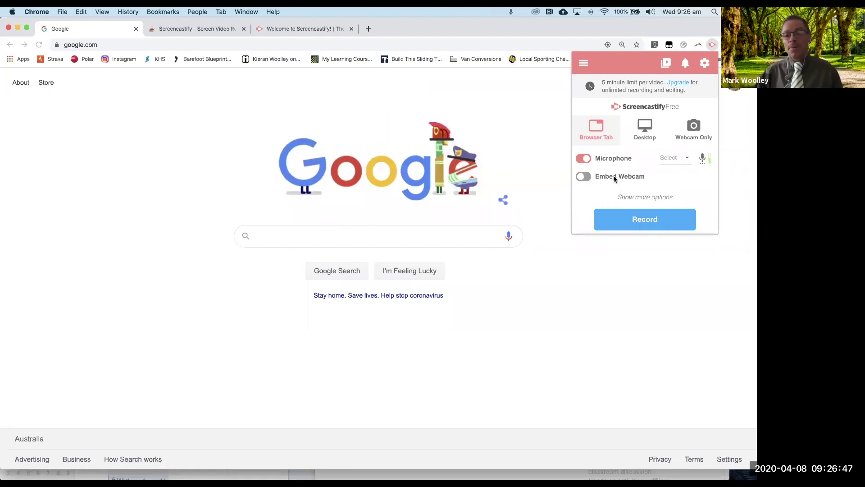
{"action": "left_click", "coordinate": [585, 175]}
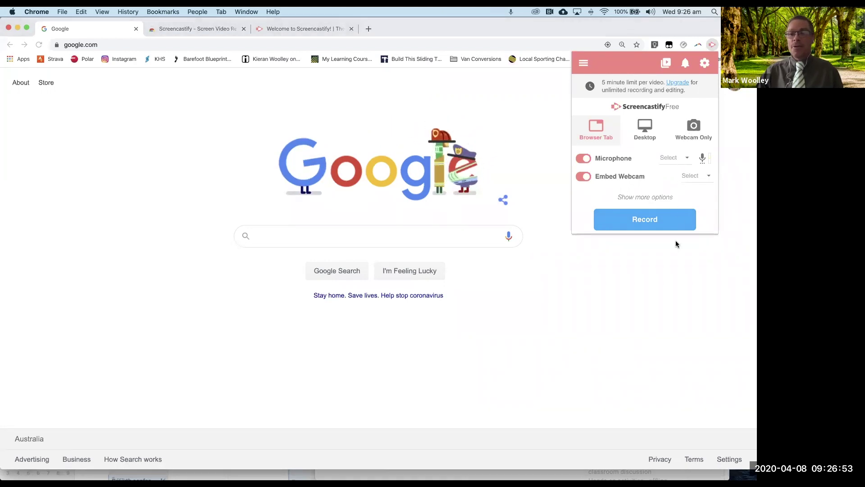
{"action": "left_click", "coordinate": [706, 176]}
{"action": "left_click", "coordinate": [630, 178]}
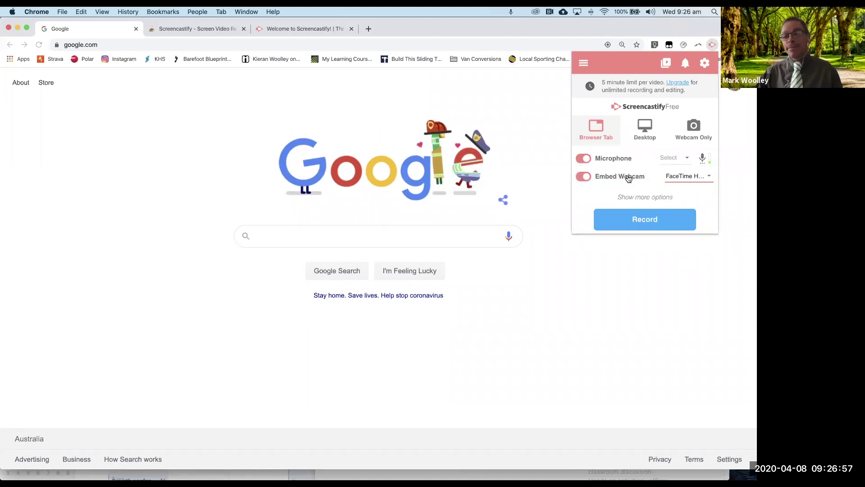
{"action": "left_click", "coordinate": [639, 221]}
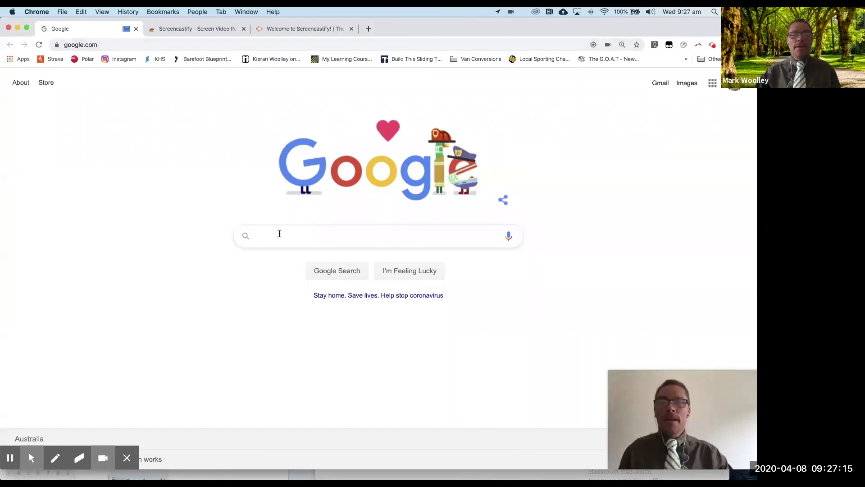
Step: Search Google for 'dropper post' while recording, then stop the Screencastify recording
{"action": "left_click", "coordinate": [279, 233]}
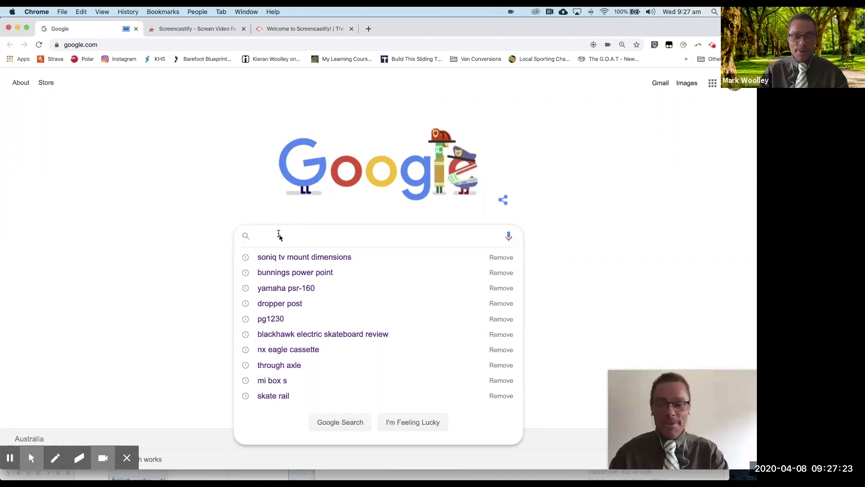
{"action": "type", "text": "dropper"}
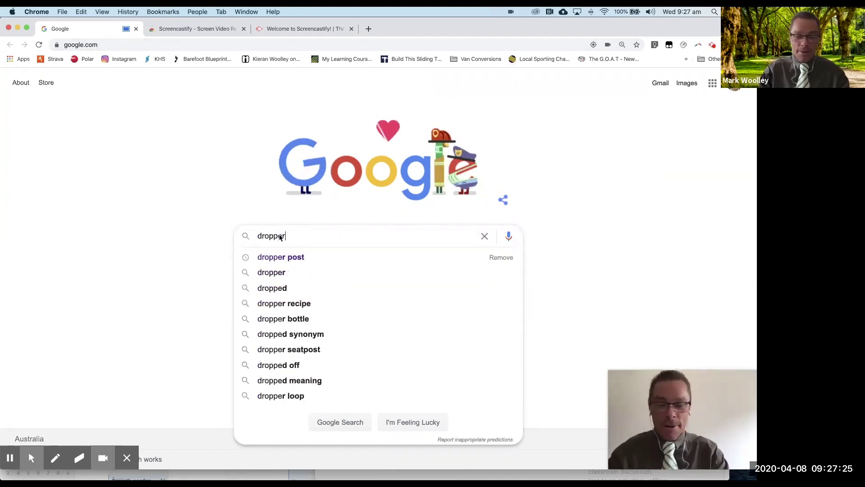
{"action": "type", "text": " post"}
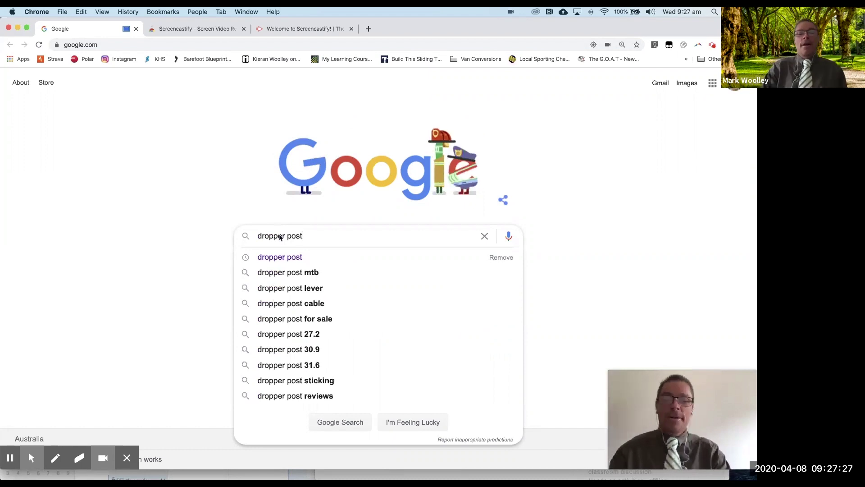
{"action": "key", "text": "Return"}
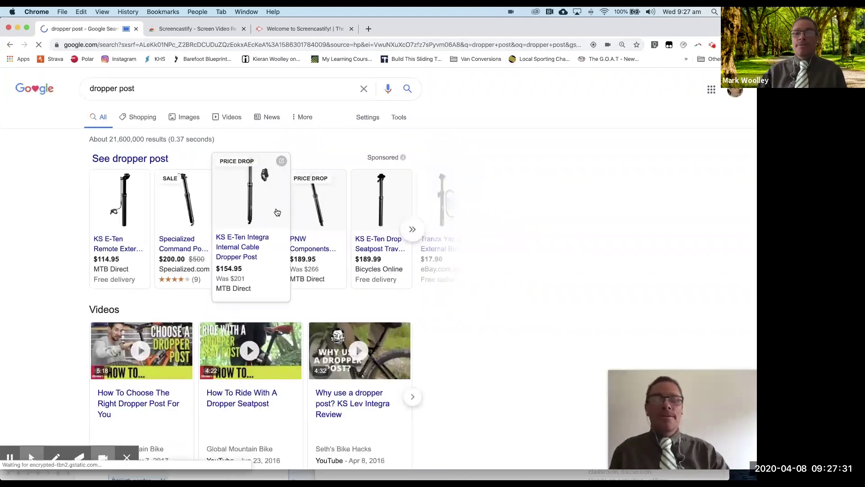
{"action": "left_click", "coordinate": [712, 44]}
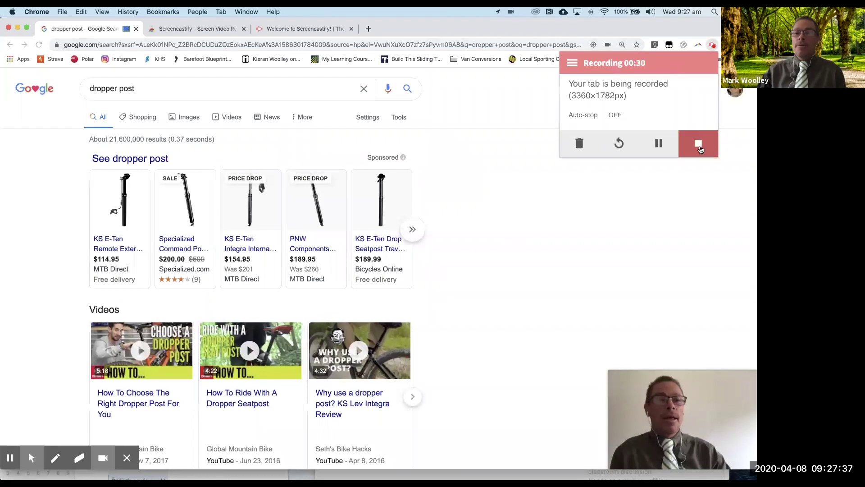
{"action": "left_click", "coordinate": [700, 141]}
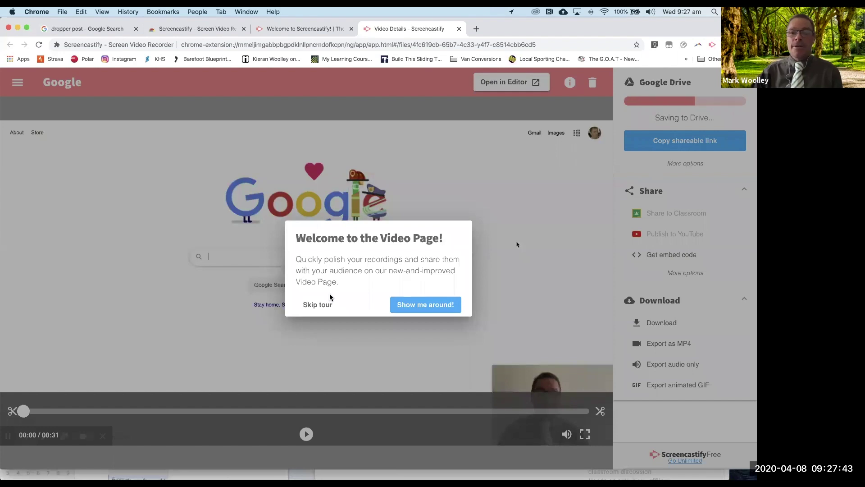
Step: Dismiss the welcome tour, trim the recording's end back to 00:29 and save the trim
{"action": "left_click", "coordinate": [310, 306]}
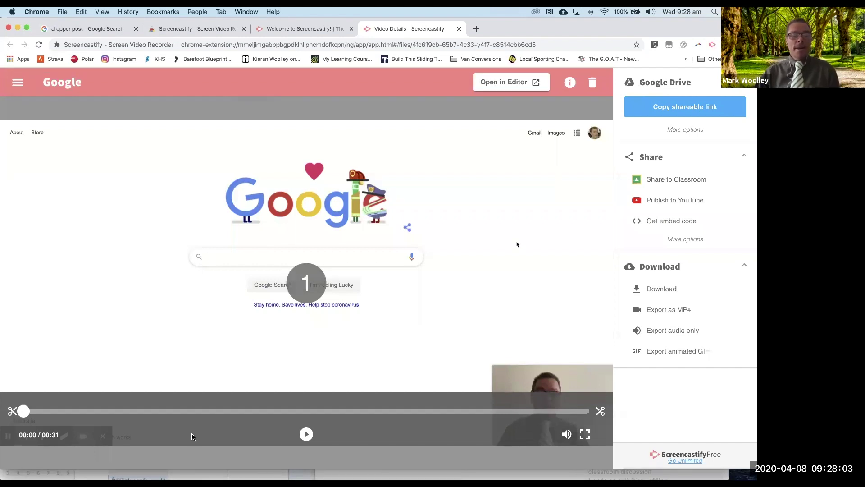
{"action": "left_click", "coordinate": [599, 413]}
{"action": "left_click_drag", "start_coordinate": [599, 412], "coordinate": [551, 413]}
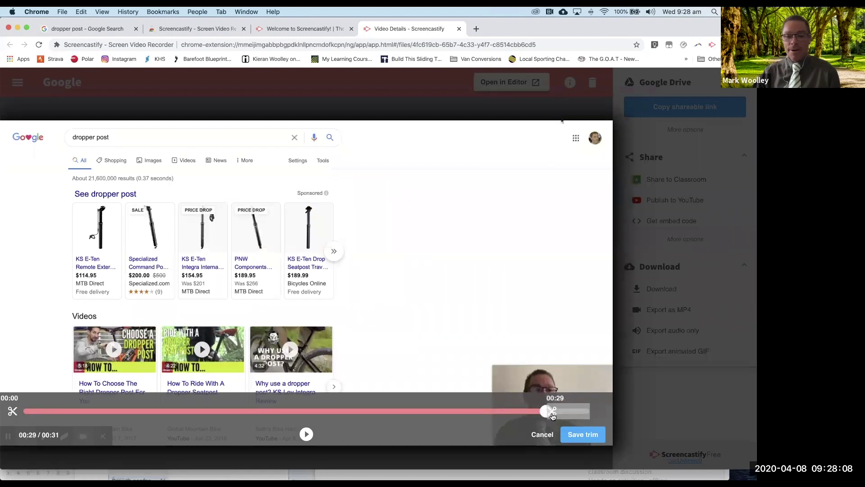
{"action": "left_click", "coordinate": [581, 435]}
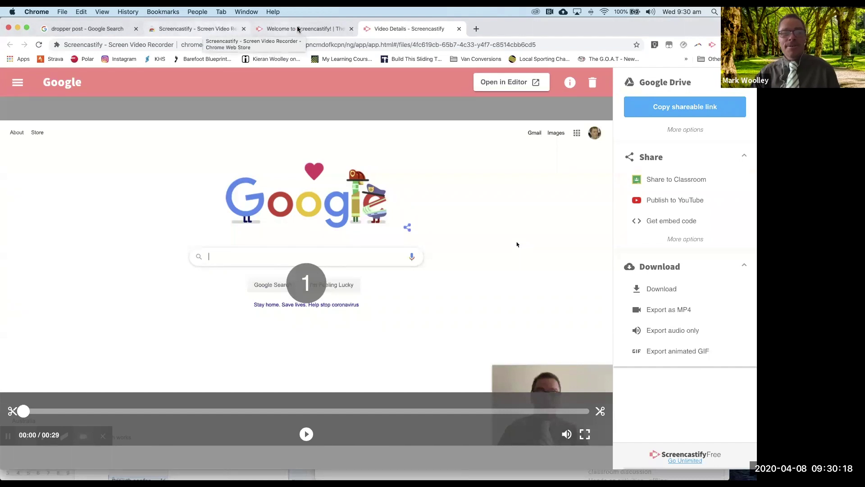
Step: Switch to the Google Site window and play the embedded 'Setting up Screencastify on a Mac' video
{"action": "key", "text": "super+Tab"}
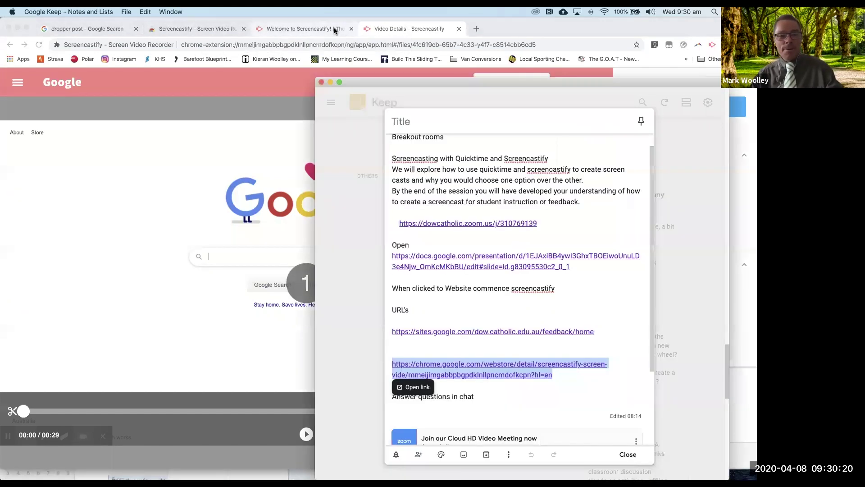
{"action": "key", "text": "super+Tab"}
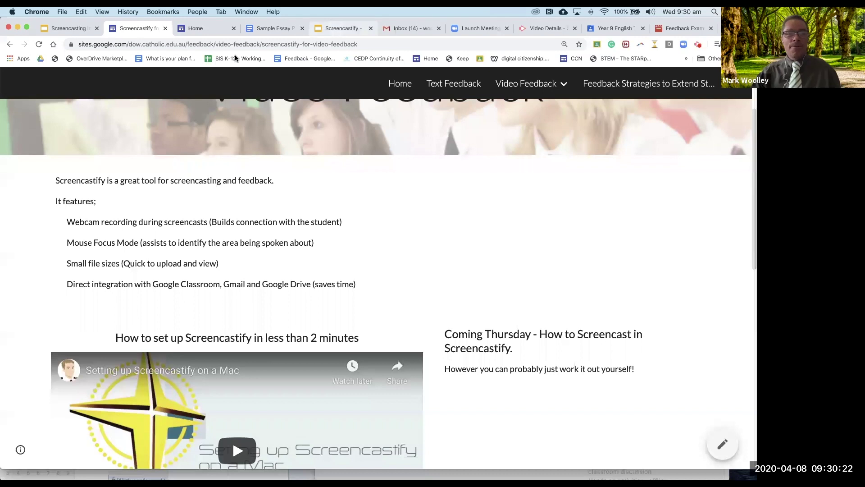
{"action": "scroll", "coordinate": [421, 231], "scroll_direction": "down", "scroll_amount": 2}
{"action": "scroll", "coordinate": [422, 231], "scroll_direction": "down", "scroll_amount": 3}
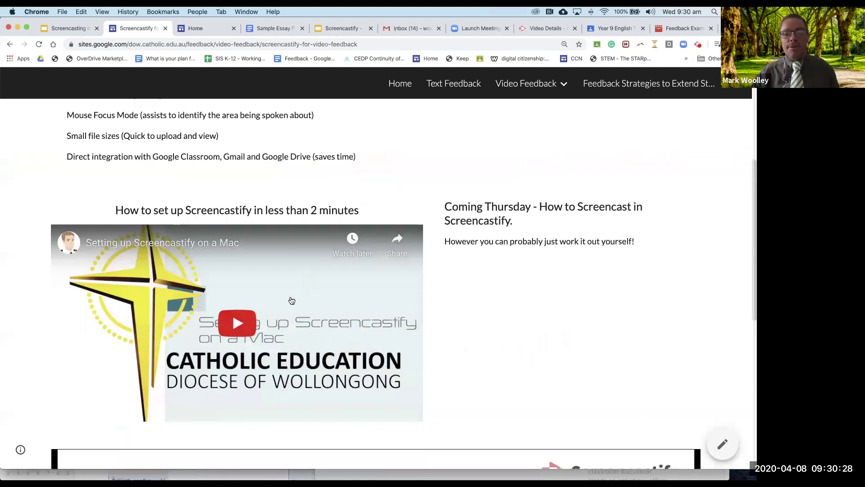
{"action": "scroll", "coordinate": [284, 244], "scroll_direction": "up", "scroll_amount": 9}
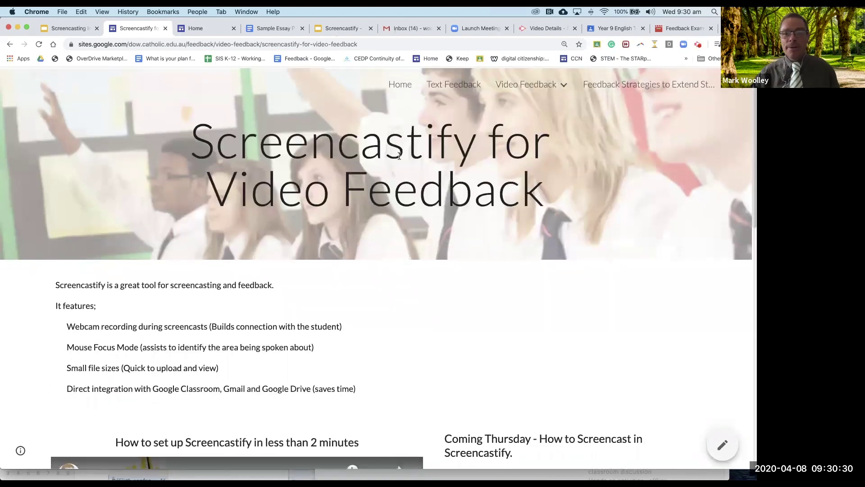
{"action": "mouse_move", "coordinate": [541, 91]}
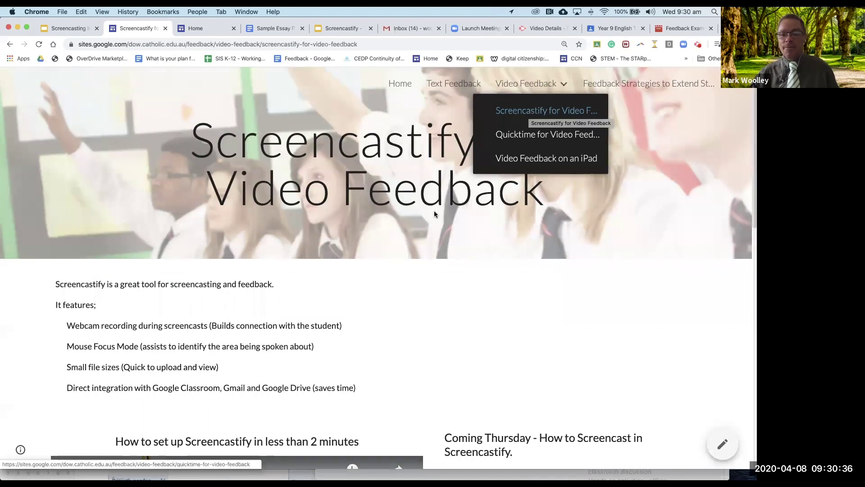
{"action": "scroll", "coordinate": [411, 331], "scroll_direction": "down", "scroll_amount": 3}
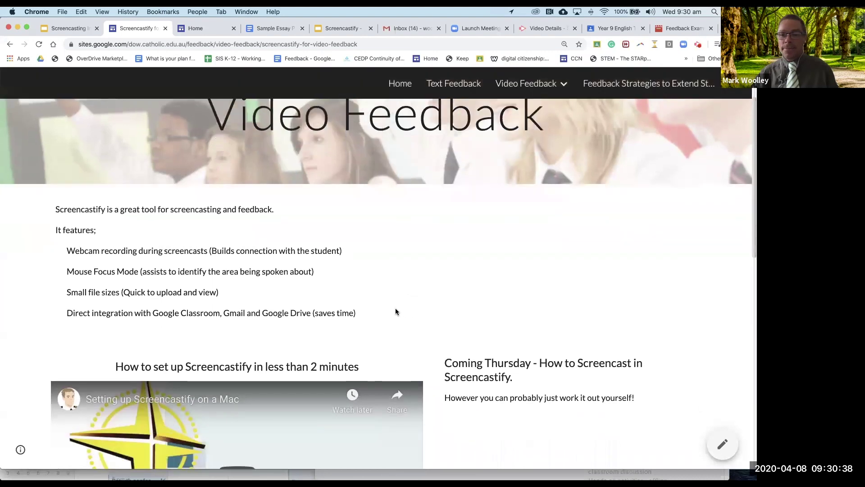
{"action": "scroll", "coordinate": [395, 307], "scroll_direction": "down", "scroll_amount": 4}
{"action": "scroll", "coordinate": [391, 292], "scroll_direction": "down", "scroll_amount": 5}
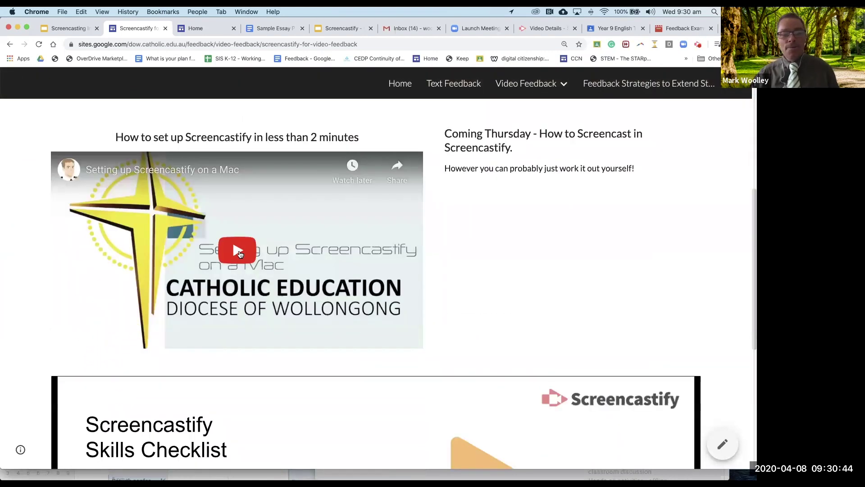
{"action": "left_click", "coordinate": [244, 253]}
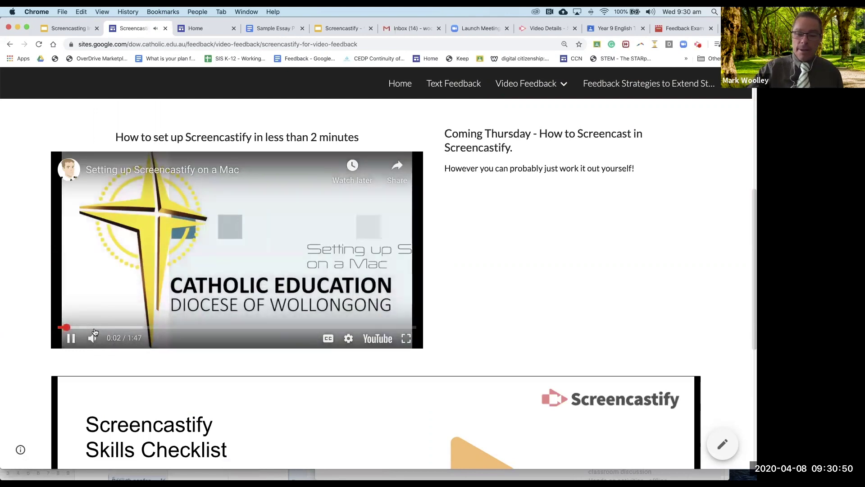
Step: Lower the volume and skip the setup video ahead to the Hooray ready-to-record screen
{"action": "key", "text": "XF86AudioRaiseVolume"}
{"action": "key", "text": "XF86AudioLowerVolume"}
{"action": "scroll", "coordinate": [95, 332], "scroll_direction": "down", "scroll_amount": 1}
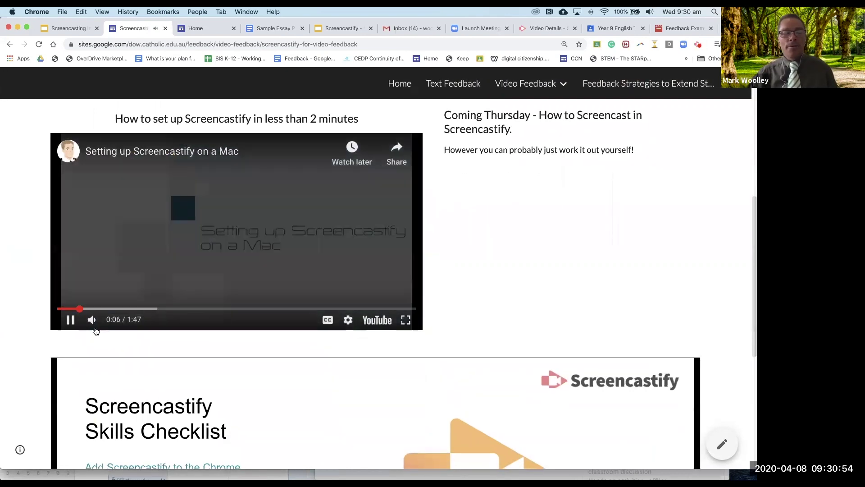
{"action": "left_click", "coordinate": [183, 310]}
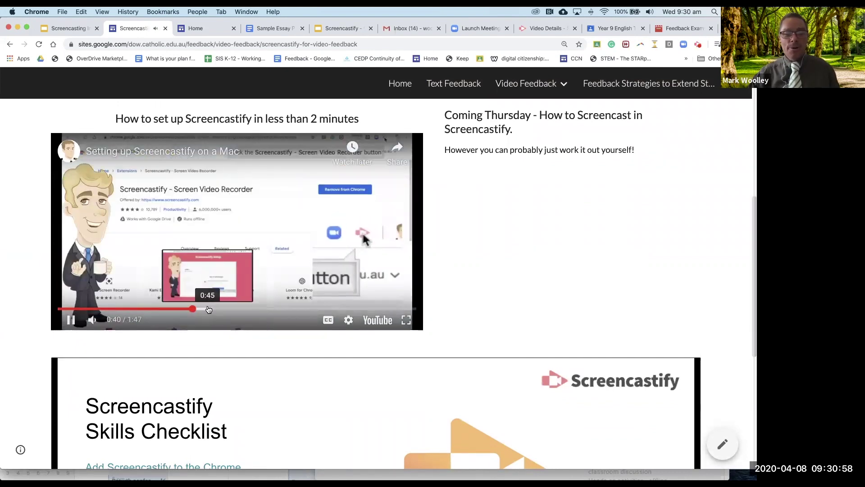
{"action": "left_click", "coordinate": [209, 310]}
{"action": "left_click", "coordinate": [240, 310]}
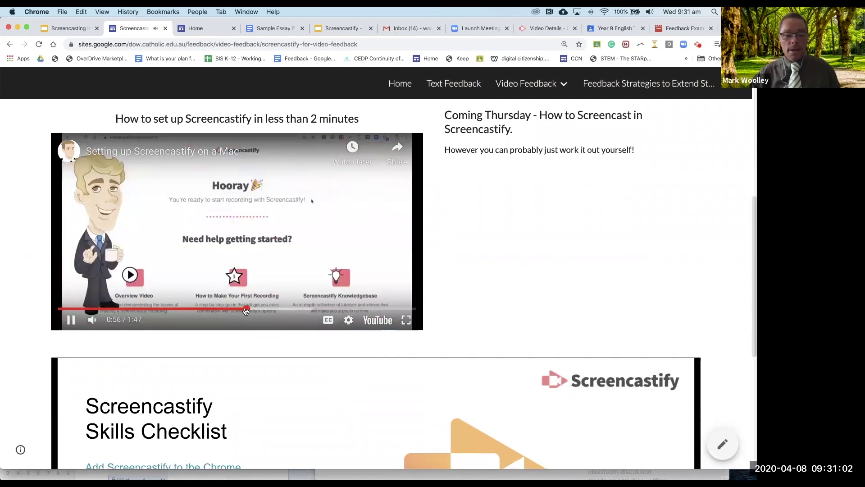
Step: Pause at 0:59, resume, then pause the video at 1:20 on the camera-permission step
{"action": "left_click", "coordinate": [71, 320]}
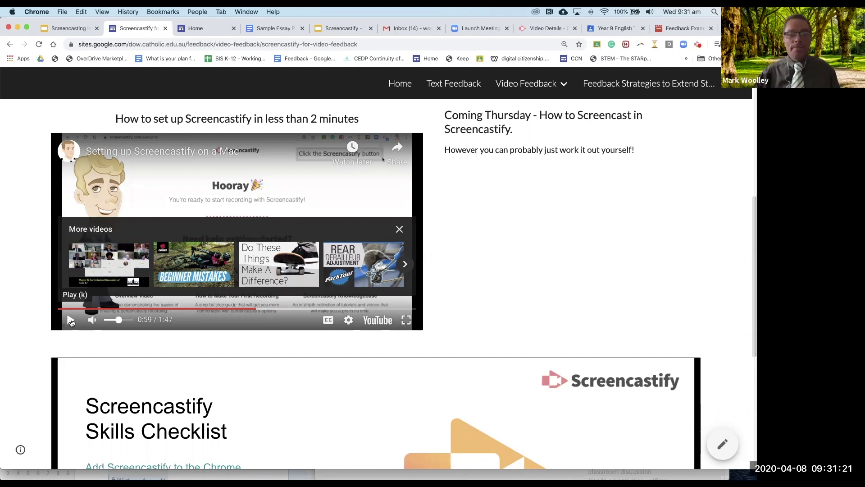
{"action": "left_click", "coordinate": [70, 320]}
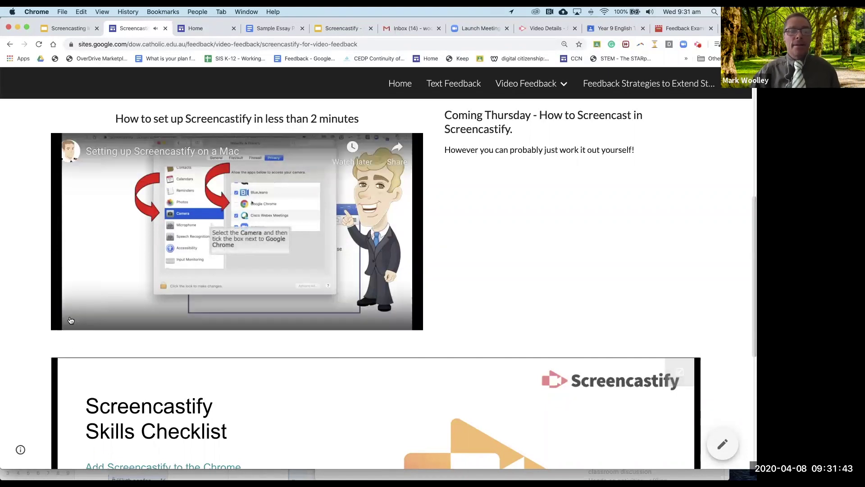
{"action": "left_click", "coordinate": [71, 321]}
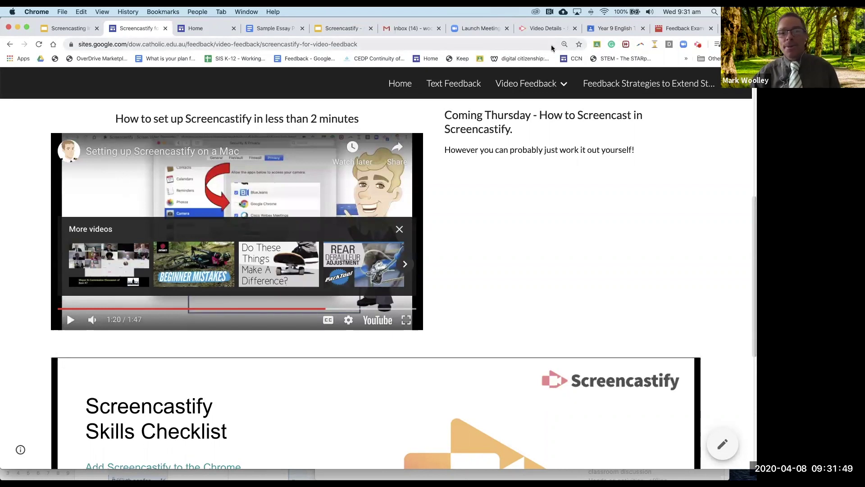
{"action": "left_click", "coordinate": [12, 11]}
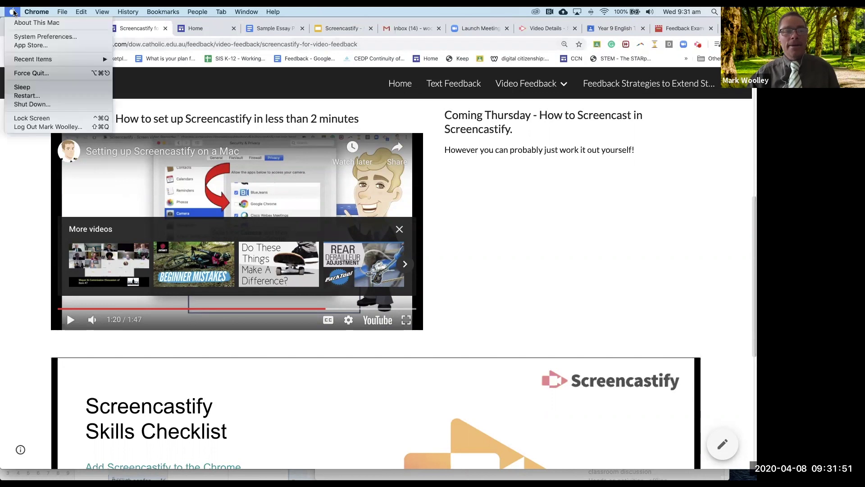
Step: In Security & Privacy, show Google Chrome's Camera and Microphone access, then close System Preferences
{"action": "left_click", "coordinate": [25, 39]}
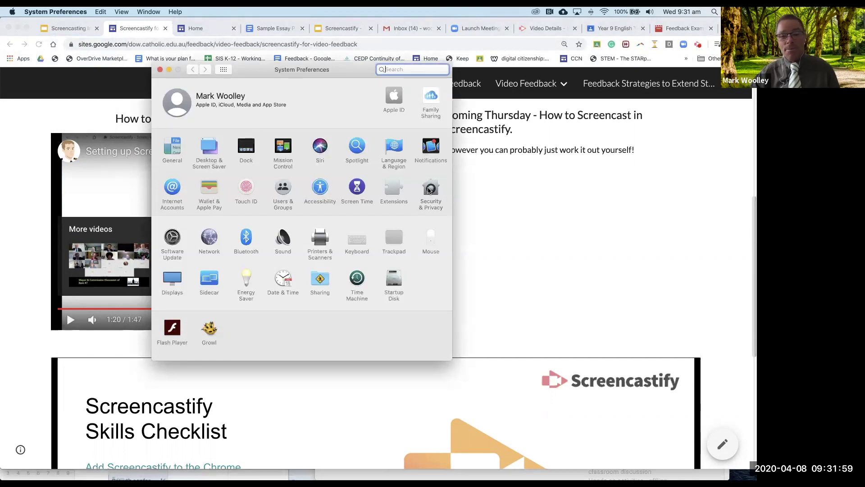
{"action": "left_click", "coordinate": [430, 188]}
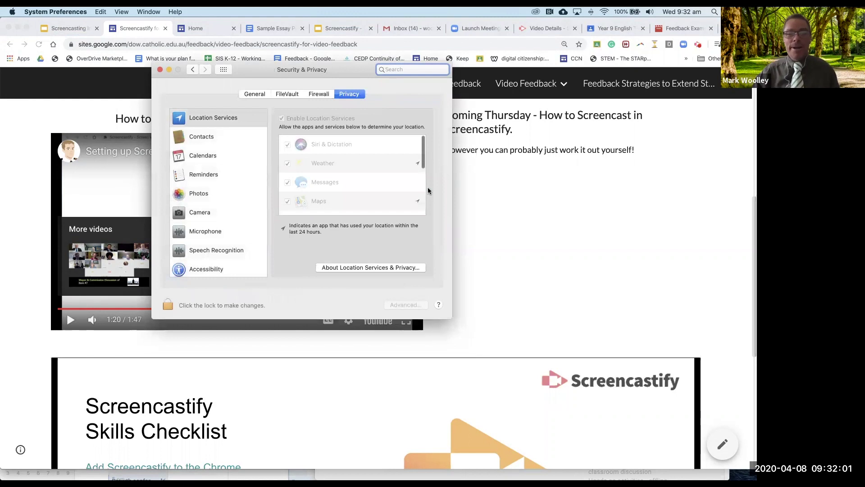
{"action": "scroll", "coordinate": [212, 195], "scroll_direction": "down", "scroll_amount": 2}
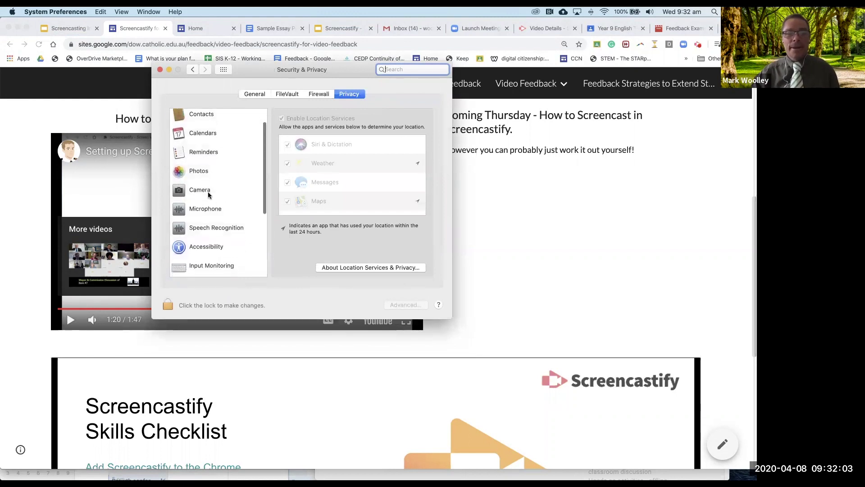
{"action": "left_click", "coordinate": [203, 190]}
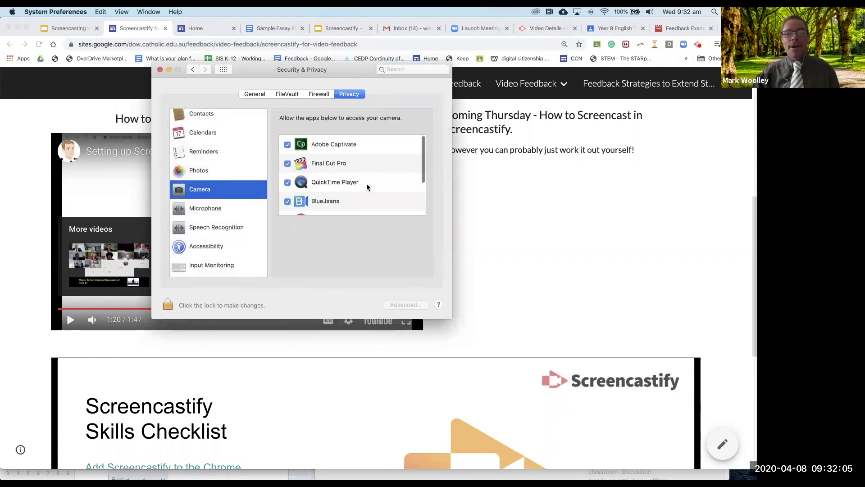
{"action": "scroll", "coordinate": [367, 187], "scroll_direction": "down", "scroll_amount": 3}
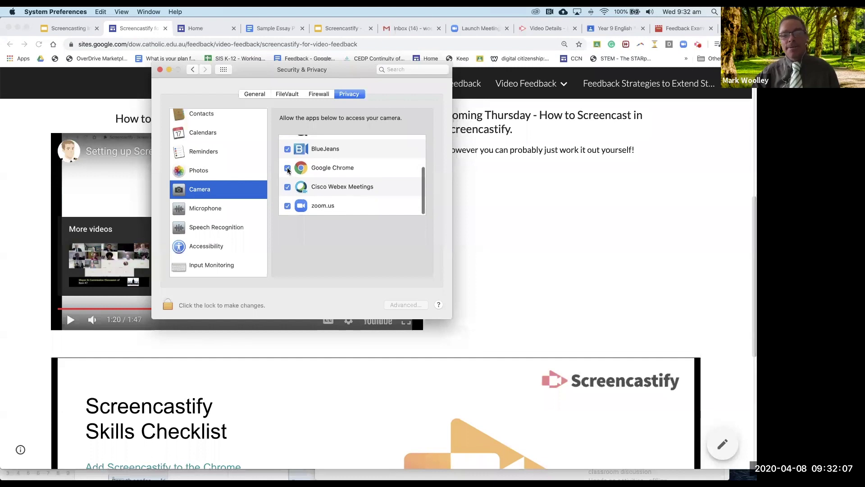
{"action": "scroll", "coordinate": [216, 203], "scroll_direction": "down", "scroll_amount": 1}
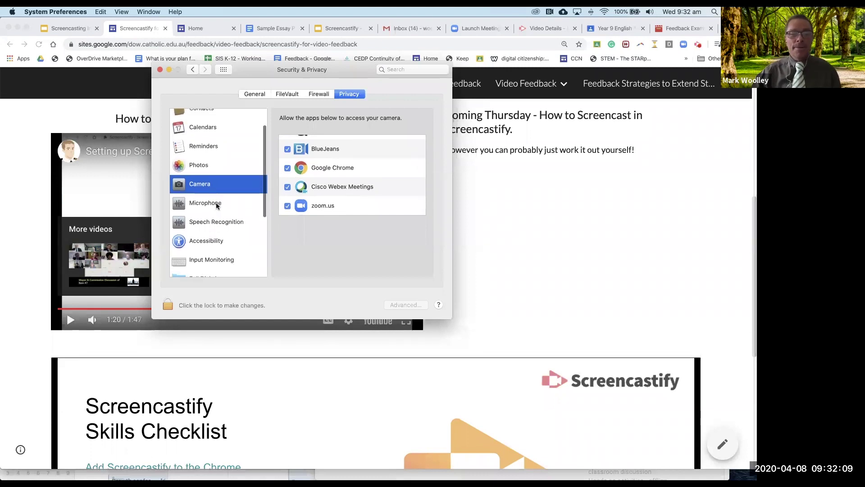
{"action": "left_click", "coordinate": [216, 204]}
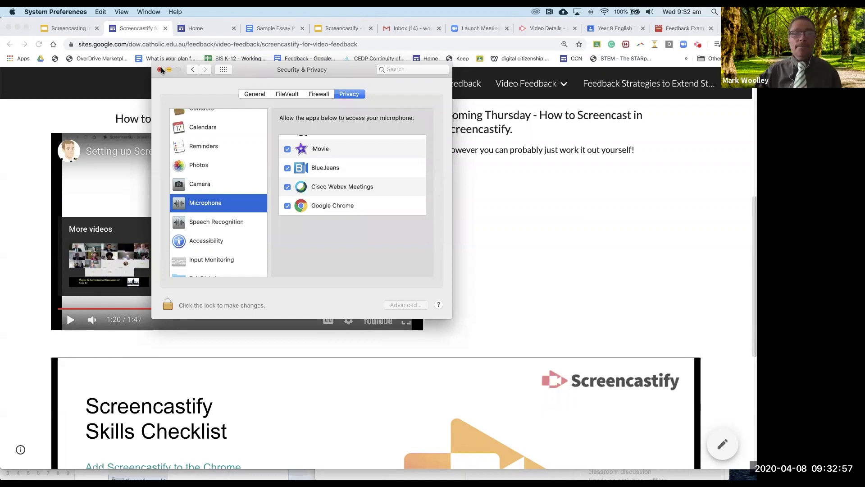
{"action": "left_click", "coordinate": [160, 70]}
Step: Reopen Screencastify for Video Feedback from the Video Feedback menu and scroll to the reset video
{"action": "scroll", "coordinate": [347, 201], "scroll_direction": "up", "scroll_amount": 5}
{"action": "scroll", "coordinate": [347, 201], "scroll_direction": "up", "scroll_amount": 3}
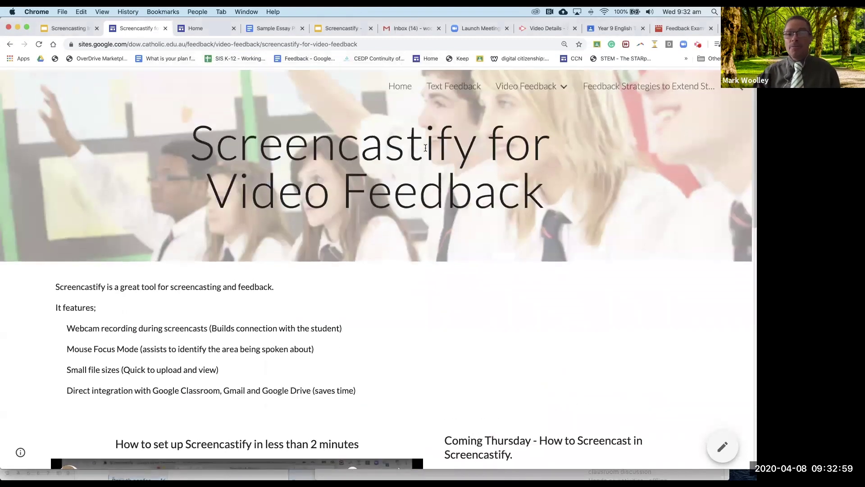
{"action": "mouse_move", "coordinate": [557, 94]}
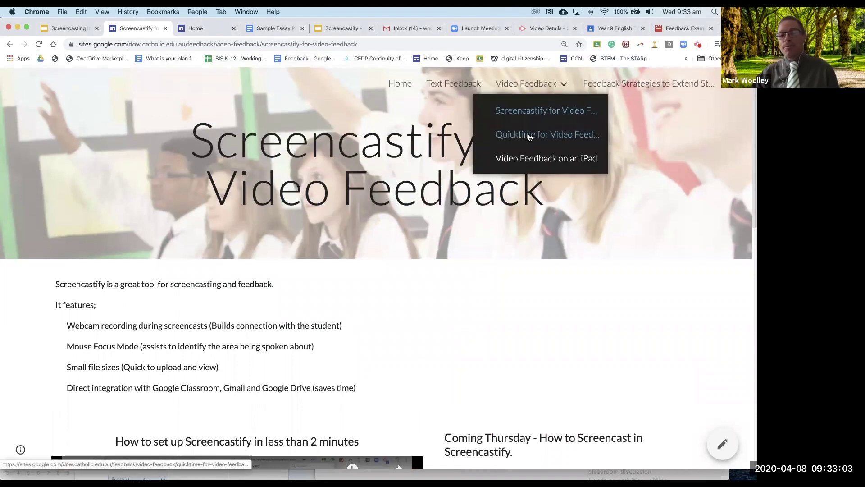
{"action": "left_click", "coordinate": [536, 112]}
{"action": "scroll", "coordinate": [456, 340], "scroll_direction": "down", "scroll_amount": 3}
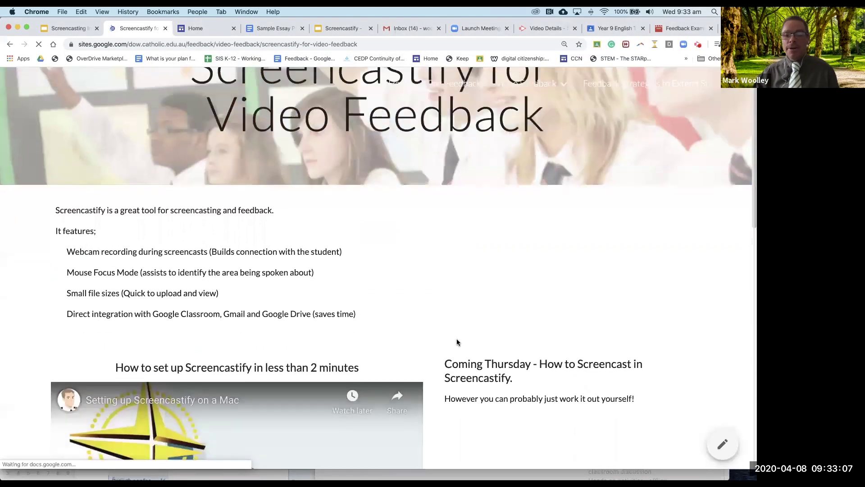
{"action": "scroll", "coordinate": [480, 331], "scroll_direction": "down", "scroll_amount": 1}
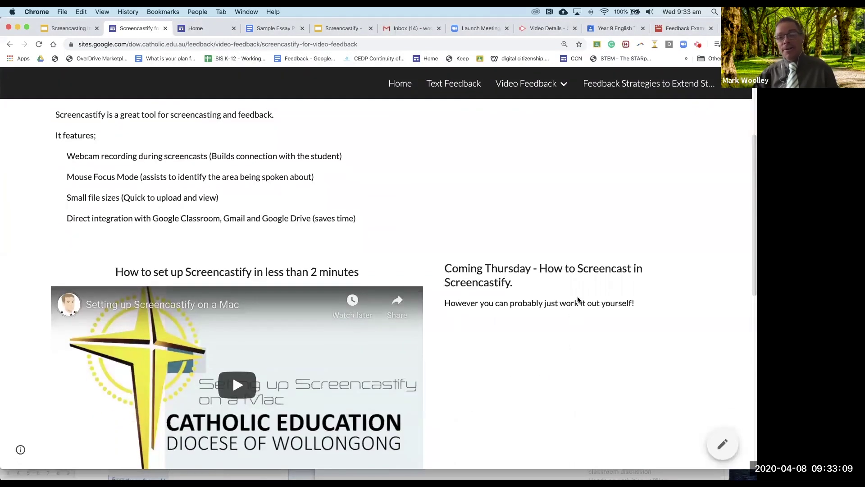